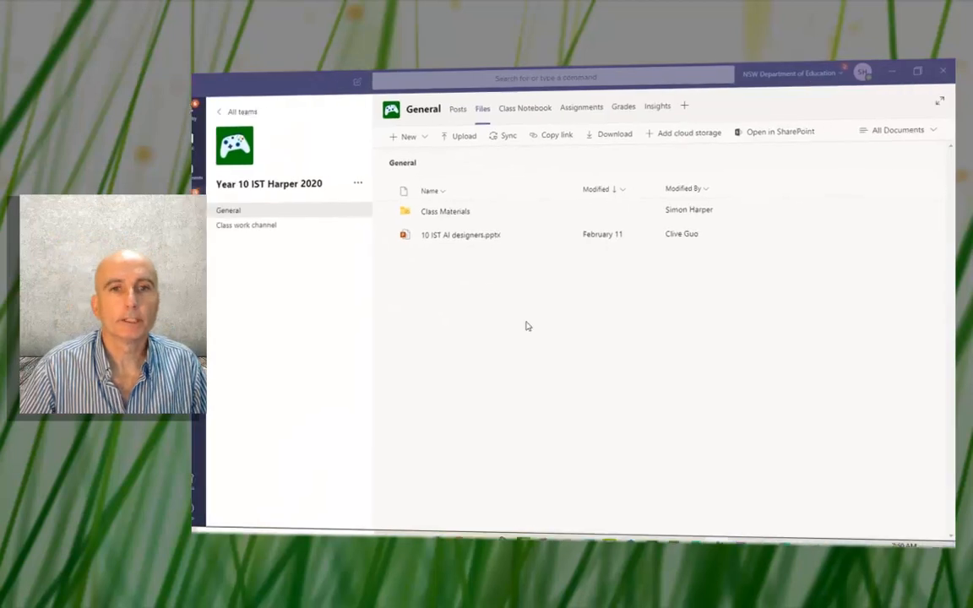
Step: Open the Class Materials folder in Teams and bring up the Titanic raw dataset.csv workbook in Excel
{"action": "left_click", "coordinate": [460, 208]}
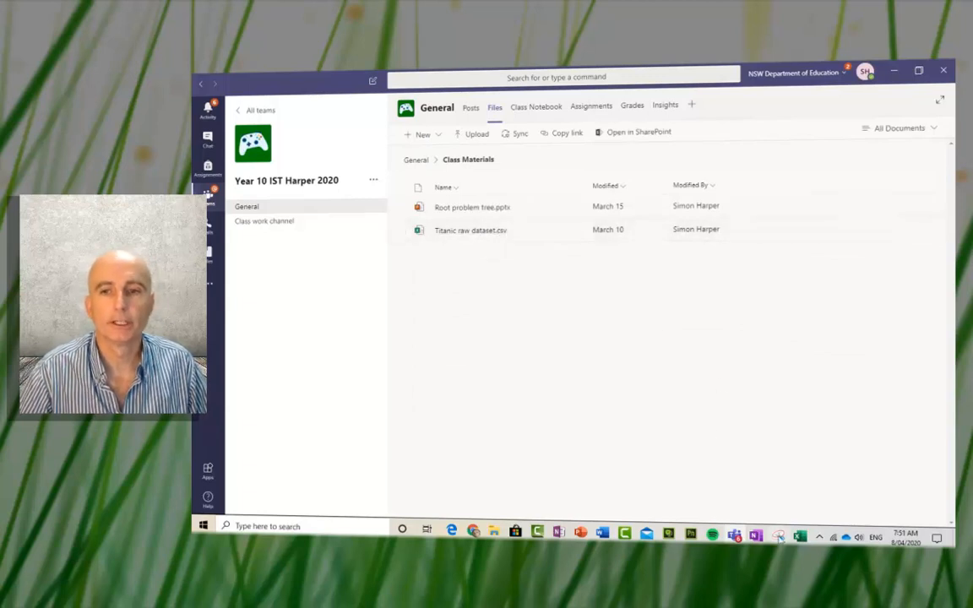
{"action": "mouse_move", "coordinate": [800, 538]}
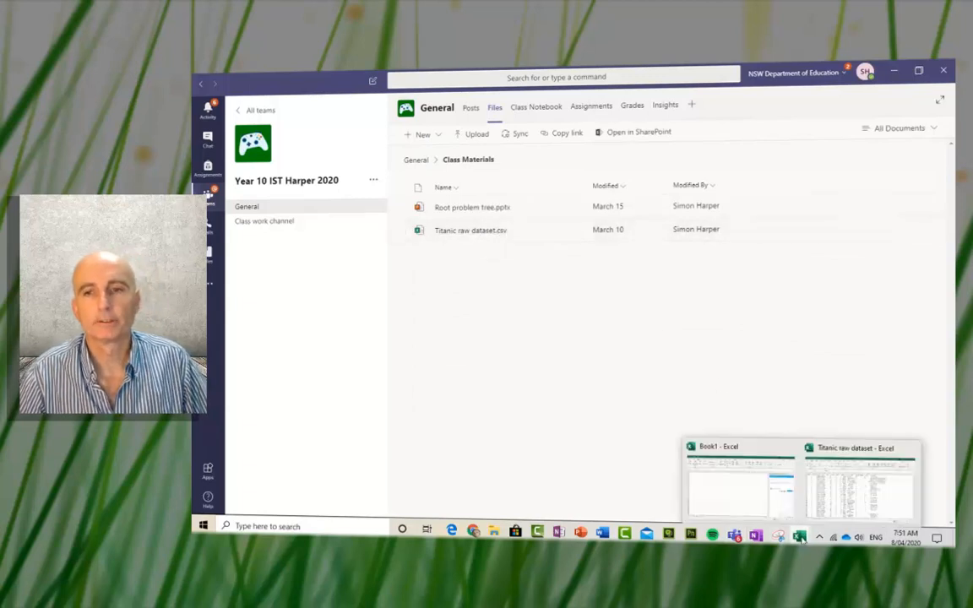
{"action": "left_click", "coordinate": [850, 516]}
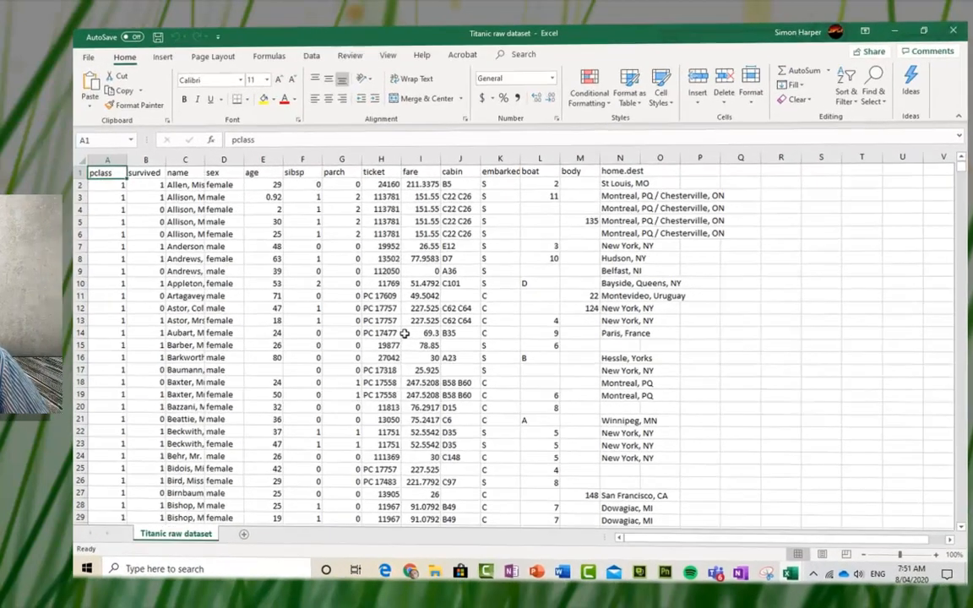
{"action": "scroll", "coordinate": [471, 326], "scroll_direction": "down", "scroll_amount": 2}
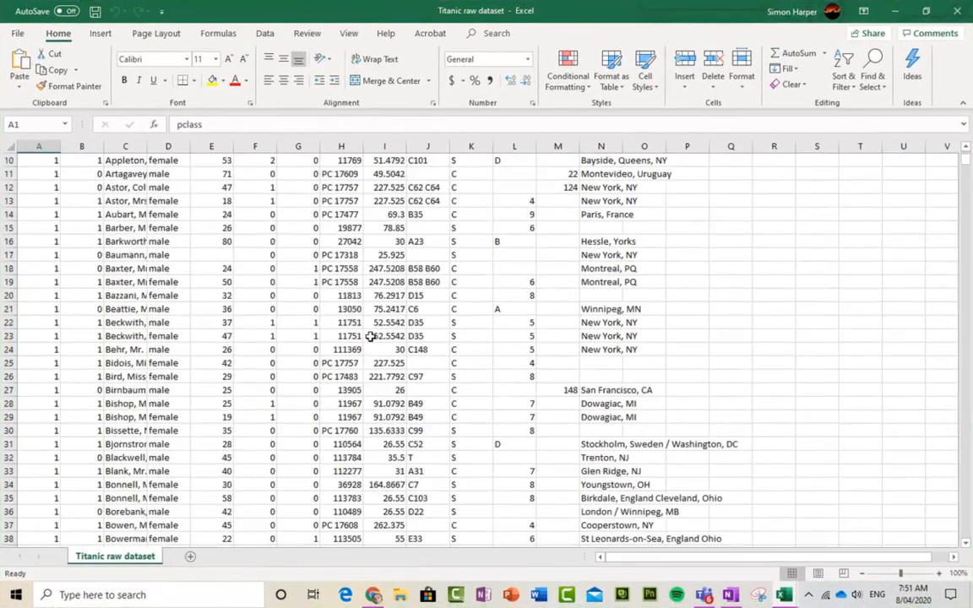
{"action": "scroll", "coordinate": [372, 330], "scroll_direction": "up", "scroll_amount": 2}
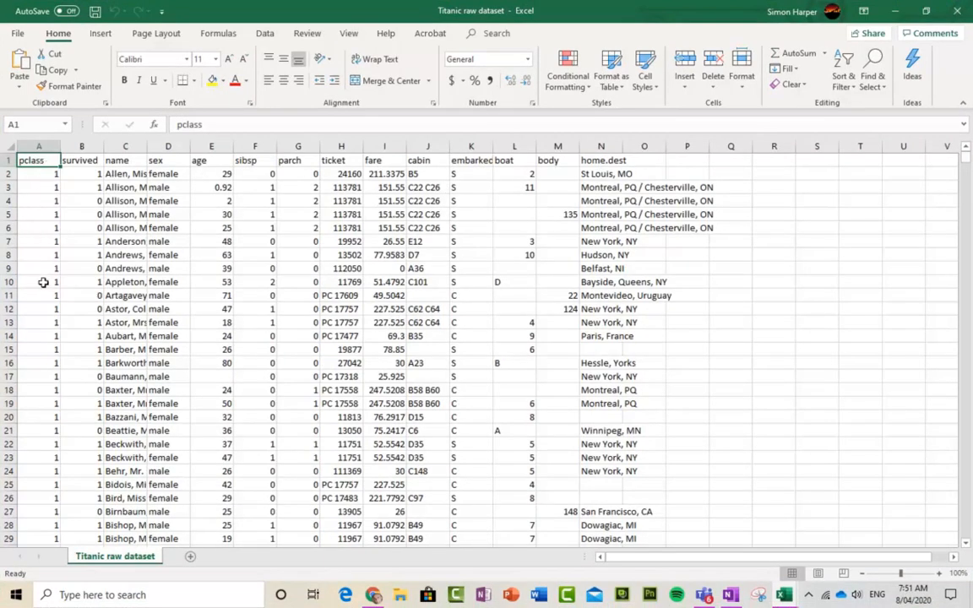
{"action": "scroll", "coordinate": [59, 270], "scroll_direction": "down", "scroll_amount": 17}
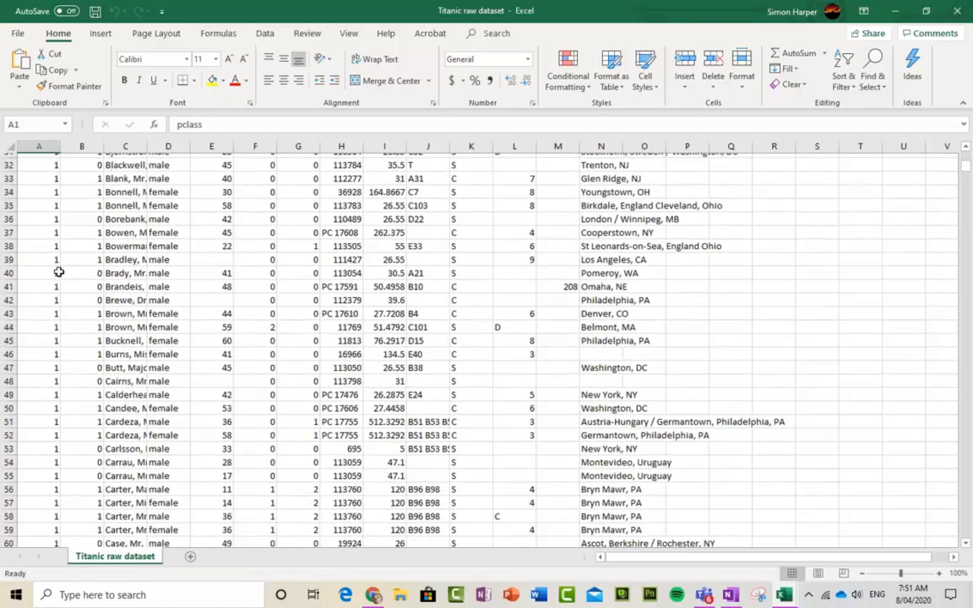
{"action": "scroll", "coordinate": [60, 272], "scroll_direction": "down", "scroll_amount": 2}
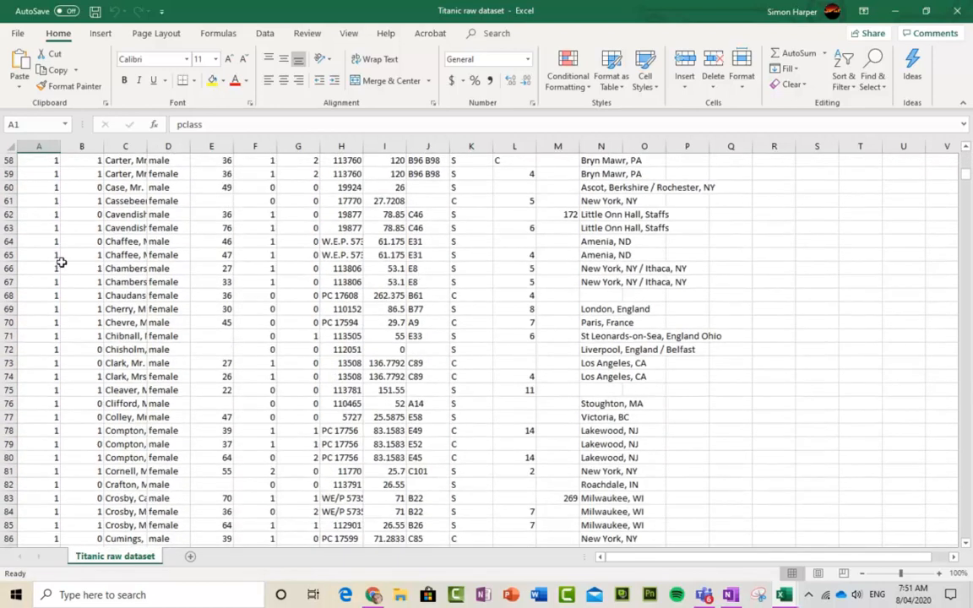
{"action": "scroll", "coordinate": [61, 268], "scroll_direction": "up", "scroll_amount": 16}
{"action": "scroll", "coordinate": [62, 262], "scroll_direction": "up", "scroll_amount": 3}
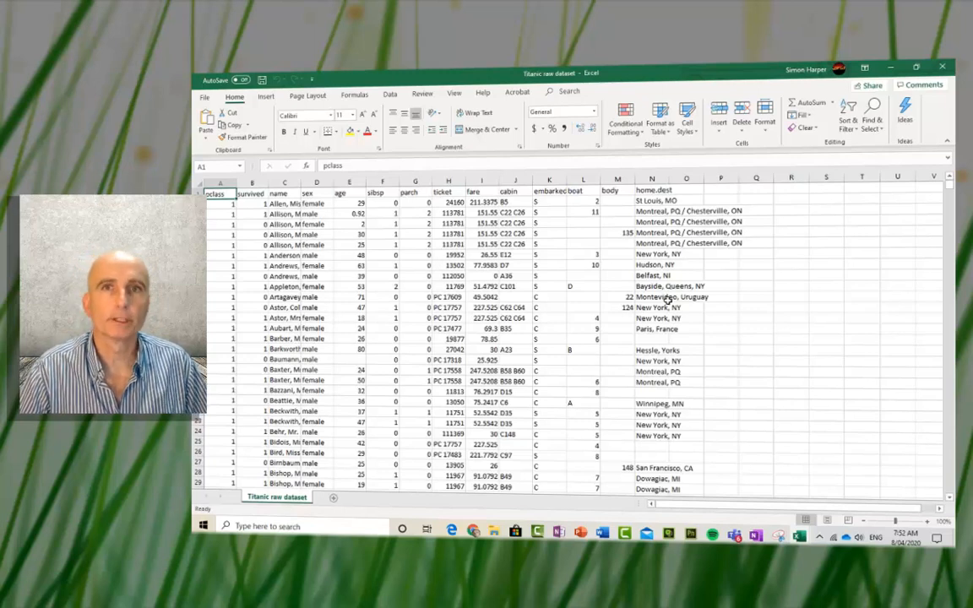
Step: Minimize the Excel workbook and switch to the Azure ML Studio Datasets page in Chrome
{"action": "left_click", "coordinate": [892, 67]}
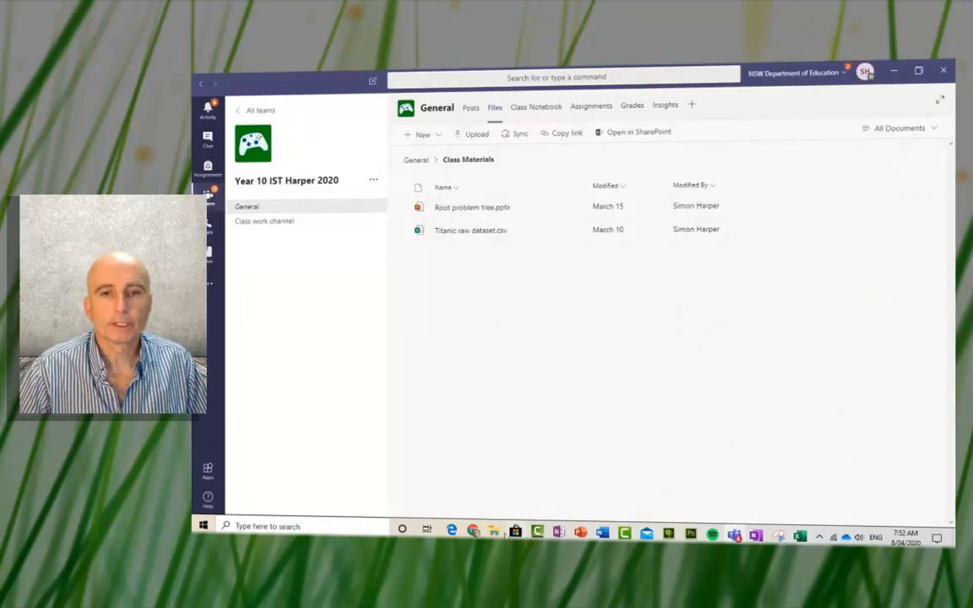
{"action": "left_click", "coordinate": [473, 530]}
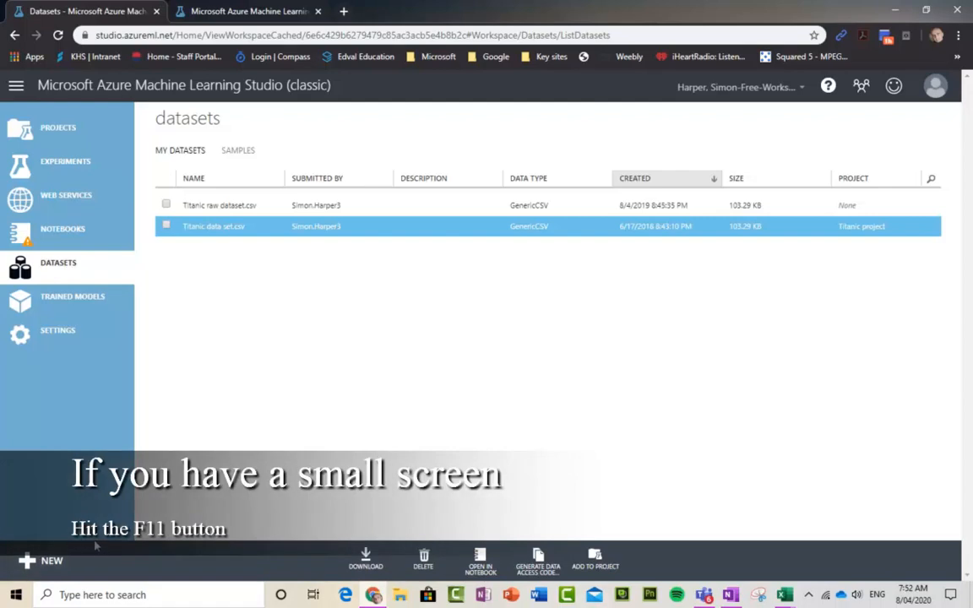
Step: Open the + NEW local-file dataset upload form, then close it without uploading anything
{"action": "left_click", "coordinate": [30, 561]}
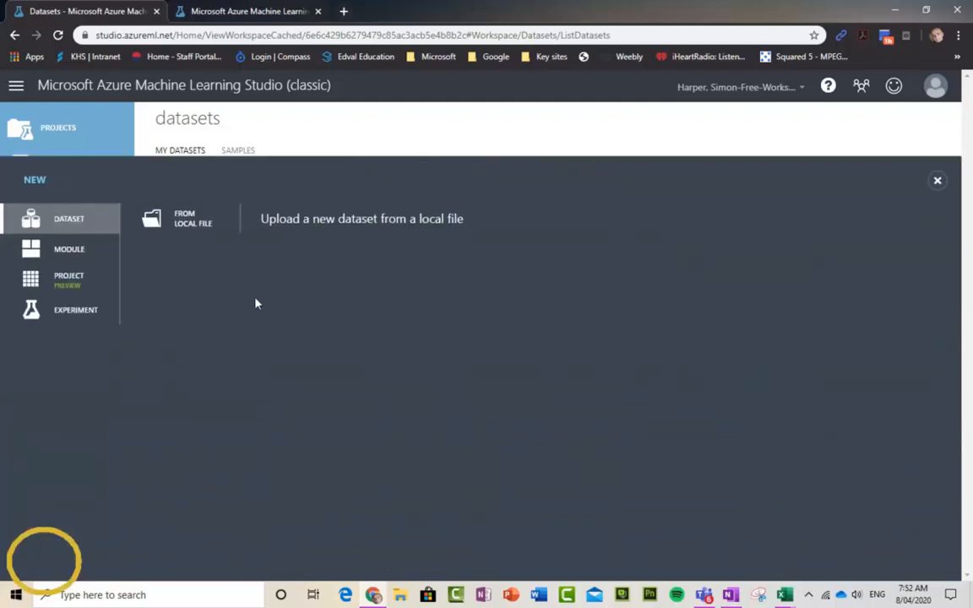
{"action": "left_click", "coordinate": [193, 221]}
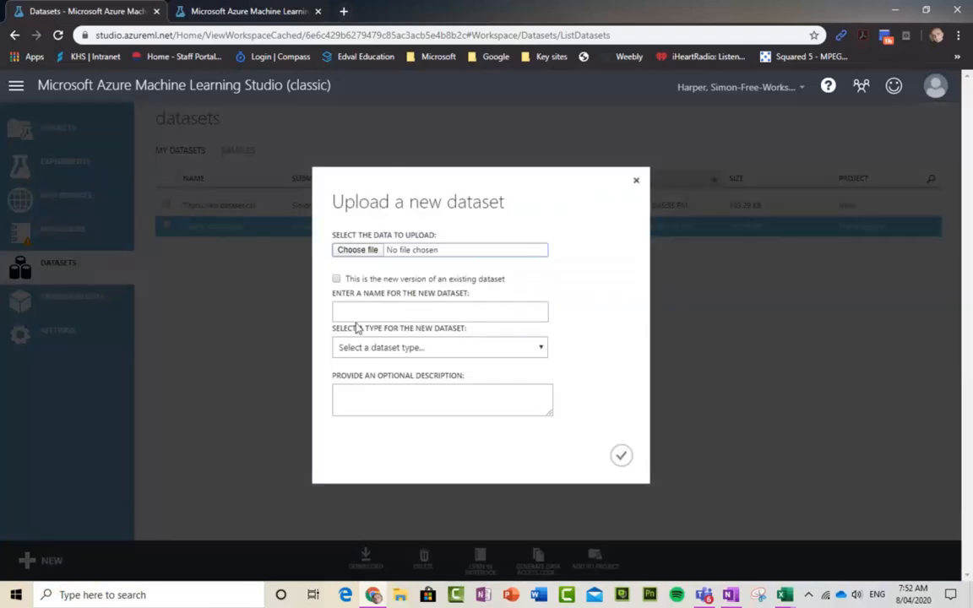
{"action": "left_click", "coordinate": [636, 180]}
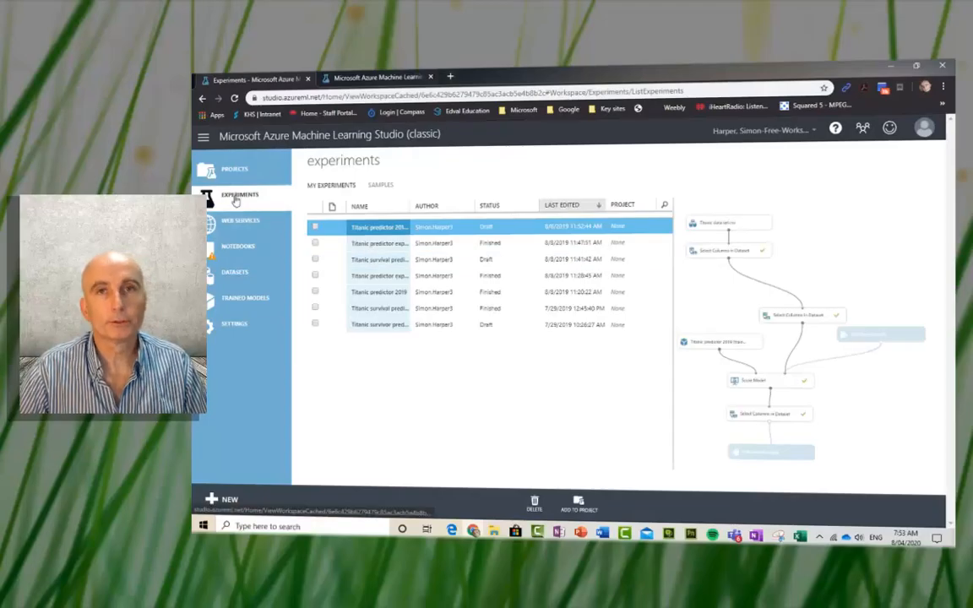
Step: Create a blank experiment and retitle it 'Titanic predictor 2020'
{"action": "left_click", "coordinate": [225, 500]}
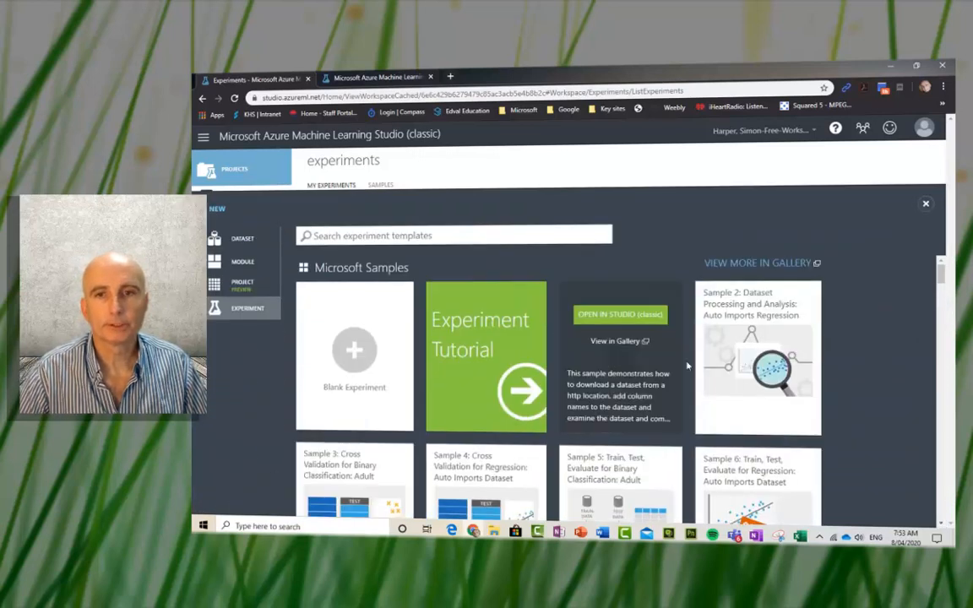
{"action": "scroll", "coordinate": [617, 323], "scroll_direction": "down", "scroll_amount": 3}
{"action": "scroll", "coordinate": [802, 381], "scroll_direction": "down", "scroll_amount": 2}
{"action": "scroll", "coordinate": [806, 382], "scroll_direction": "down", "scroll_amount": 3}
{"action": "scroll", "coordinate": [811, 376], "scroll_direction": "up", "scroll_amount": 3}
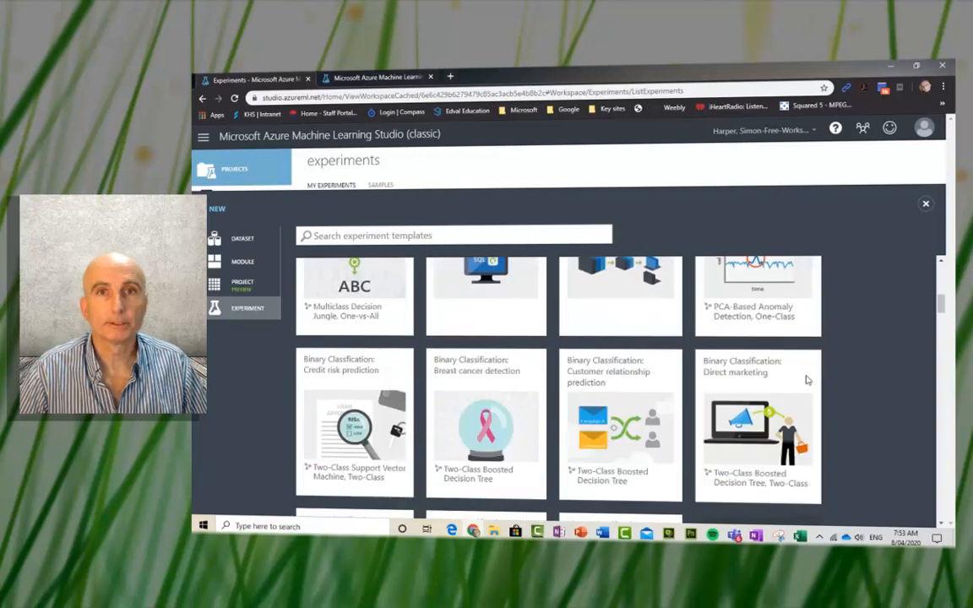
{"action": "scroll", "coordinate": [806, 380], "scroll_direction": "up", "scroll_amount": 5}
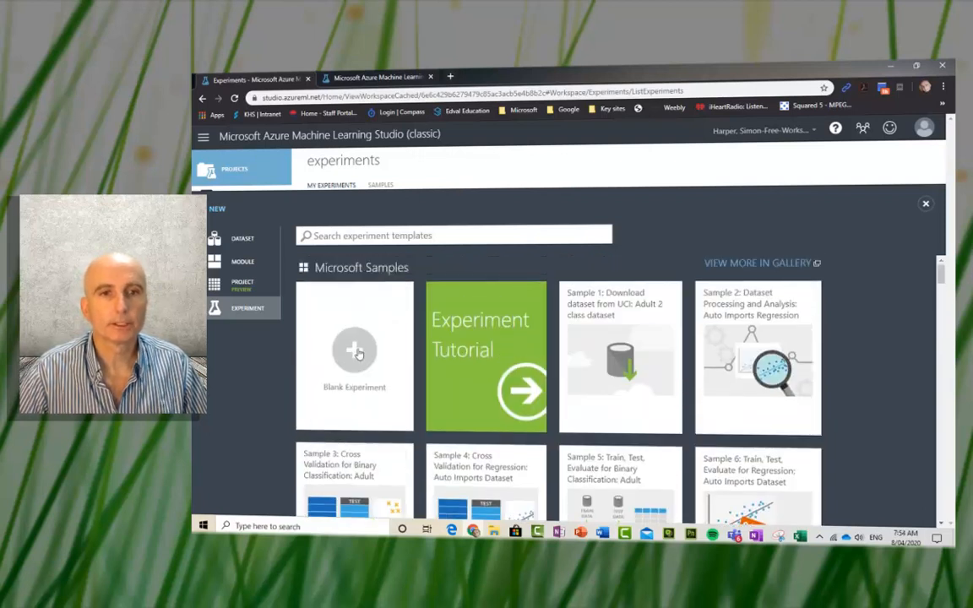
{"action": "left_click", "coordinate": [369, 351]}
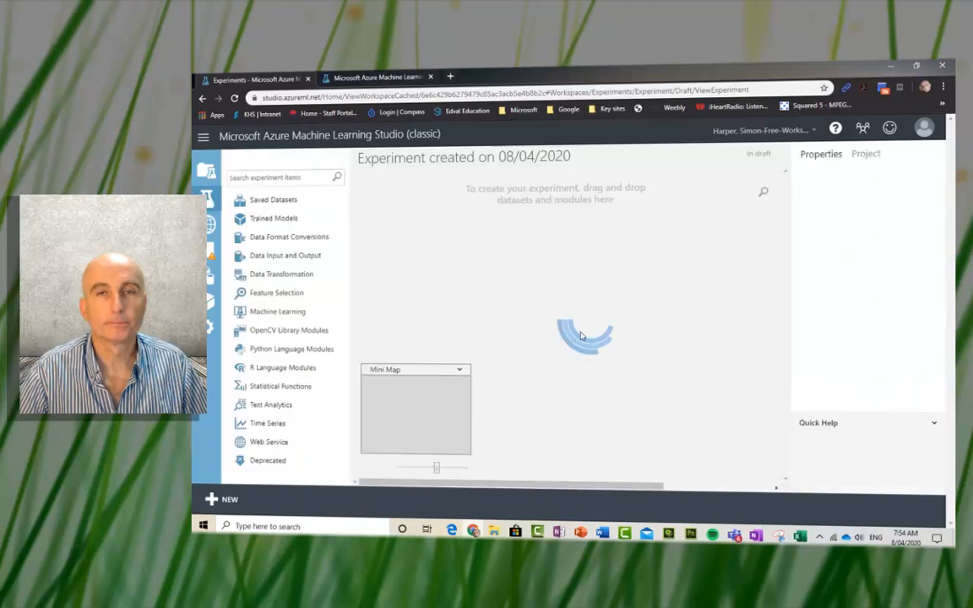
{"action": "left_click_drag", "start_coordinate": [583, 158], "coordinate": [356, 159]}
{"action": "type", "text": "Titanic "}
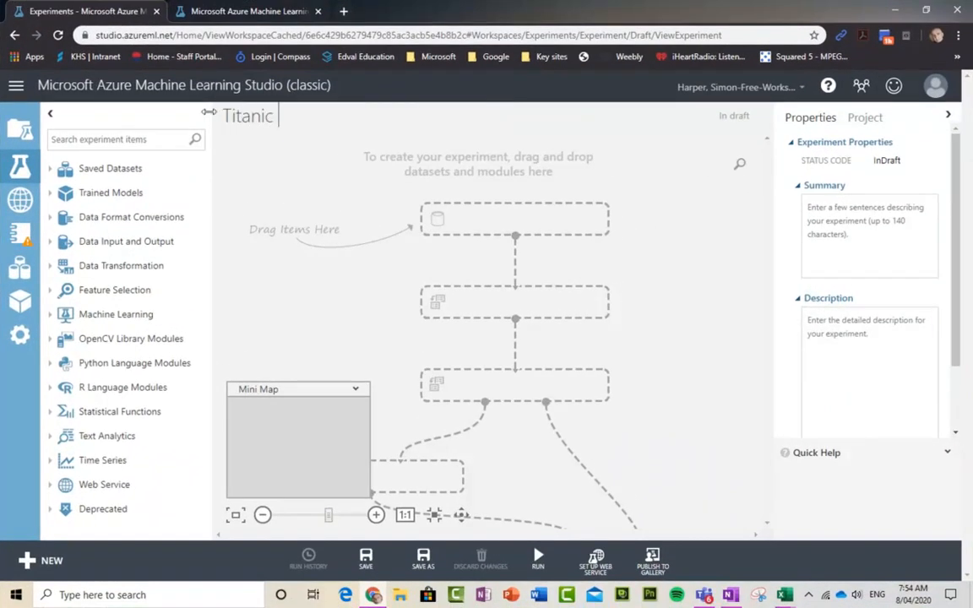
{"action": "type", "text": "predictor 2020"}
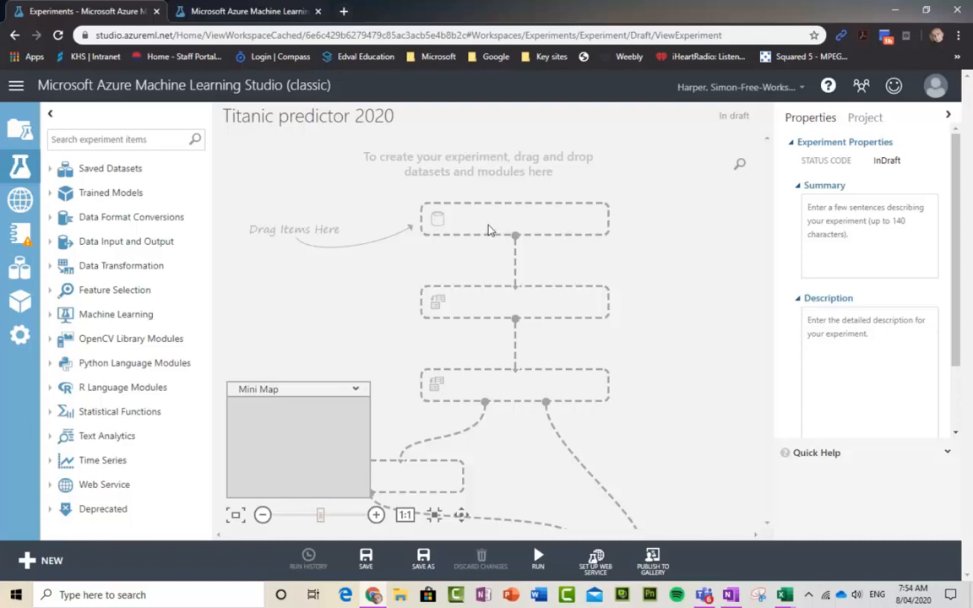
Step: Drag Titanic raw dataset.csv from Saved Datasets > My Datasets onto the experiment canvas
{"action": "left_click", "coordinate": [49, 168]}
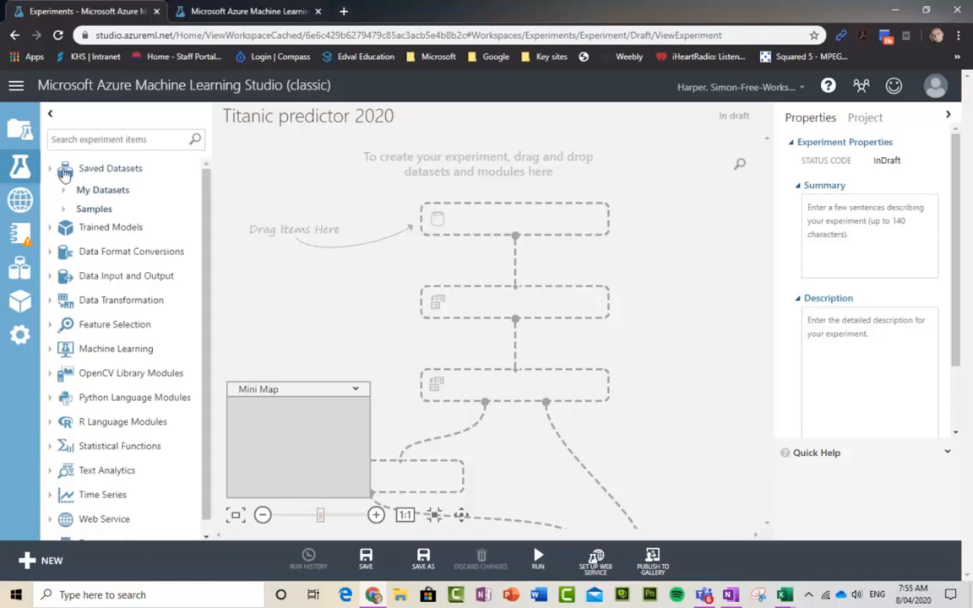
{"action": "left_click", "coordinate": [49, 168]}
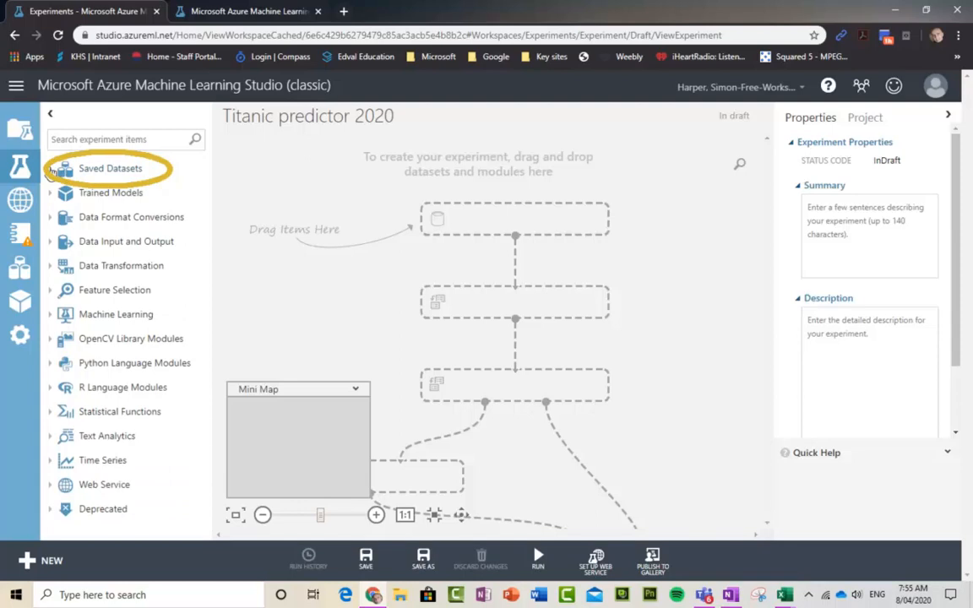
{"action": "left_click", "coordinate": [50, 169]}
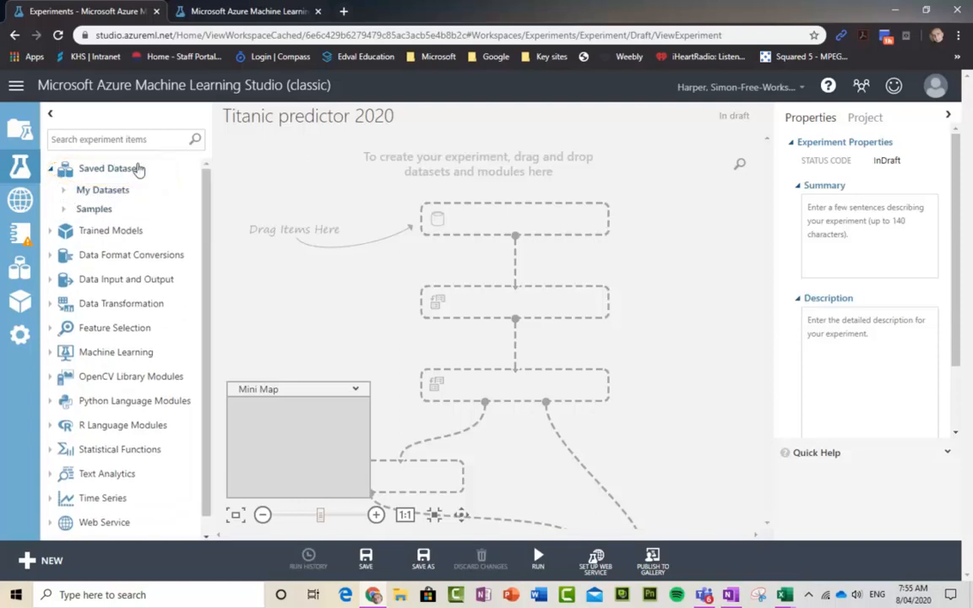
{"action": "left_click", "coordinate": [64, 192]}
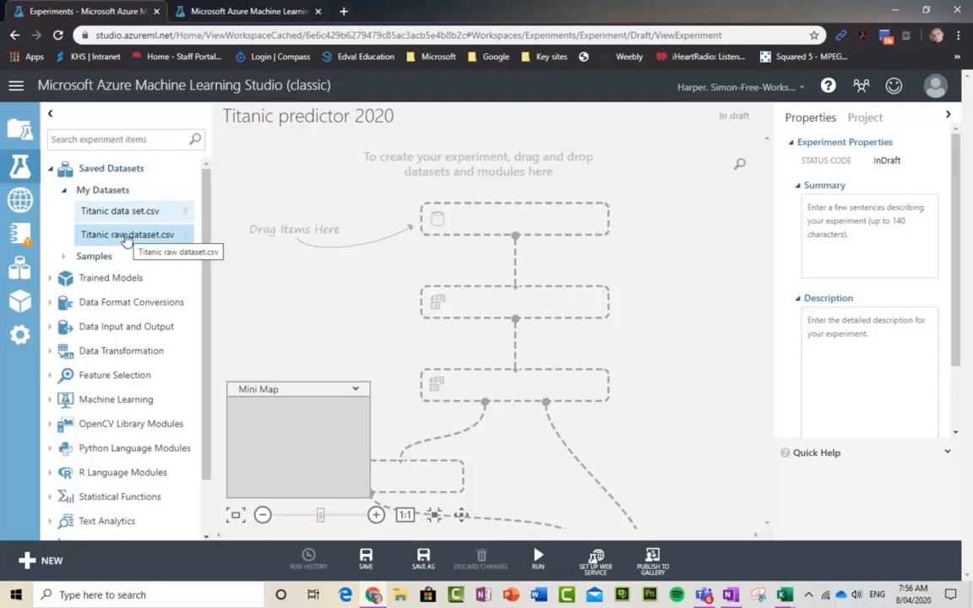
{"action": "left_click_drag", "start_coordinate": [133, 240], "coordinate": [517, 224]}
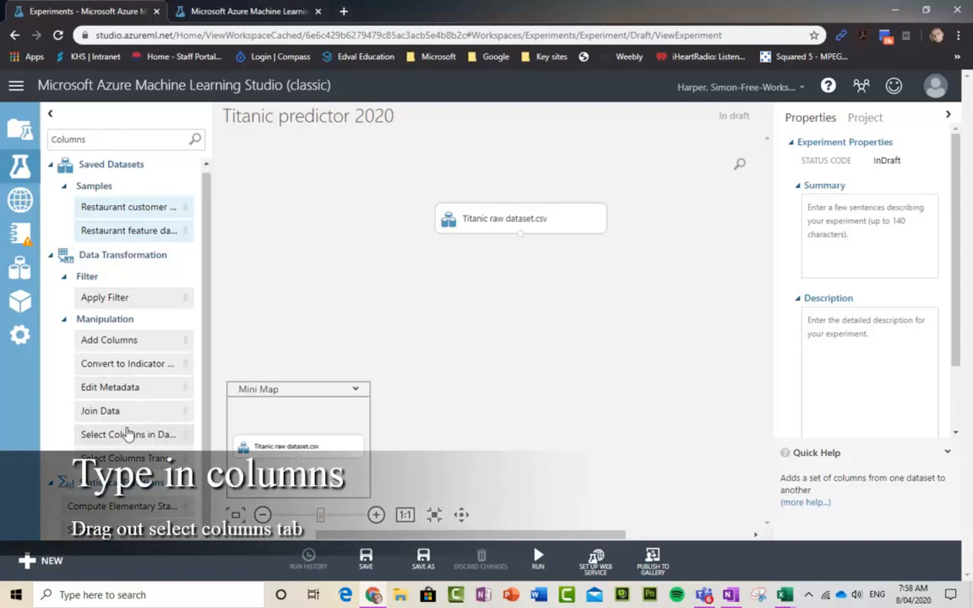
Step: Place Select Columns in Dataset below the Titanic dataset and connect the dataset output to it
{"action": "left_click_drag", "start_coordinate": [125, 437], "coordinate": [526, 292]}
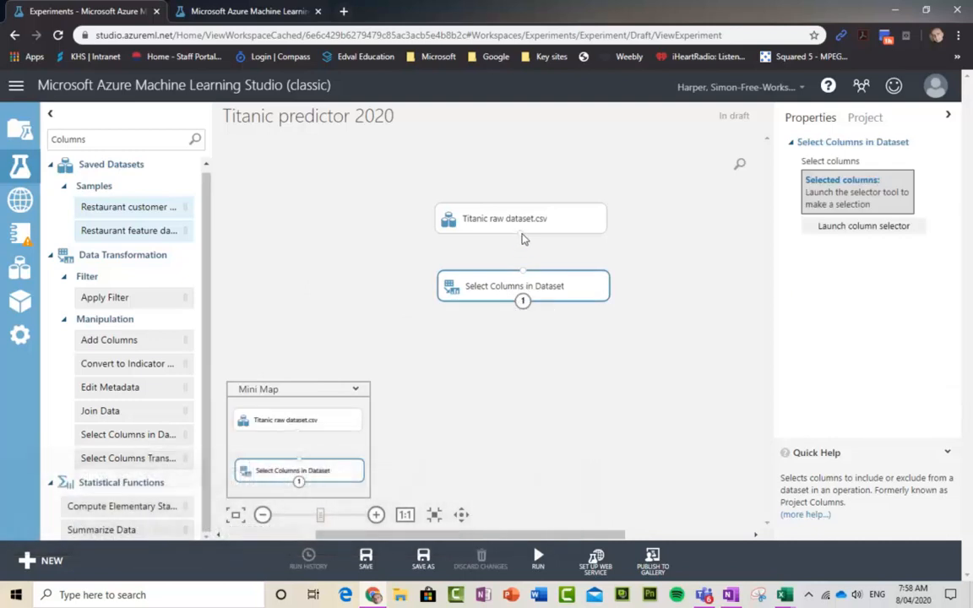
{"action": "left_click_drag", "start_coordinate": [522, 238], "coordinate": [524, 272]}
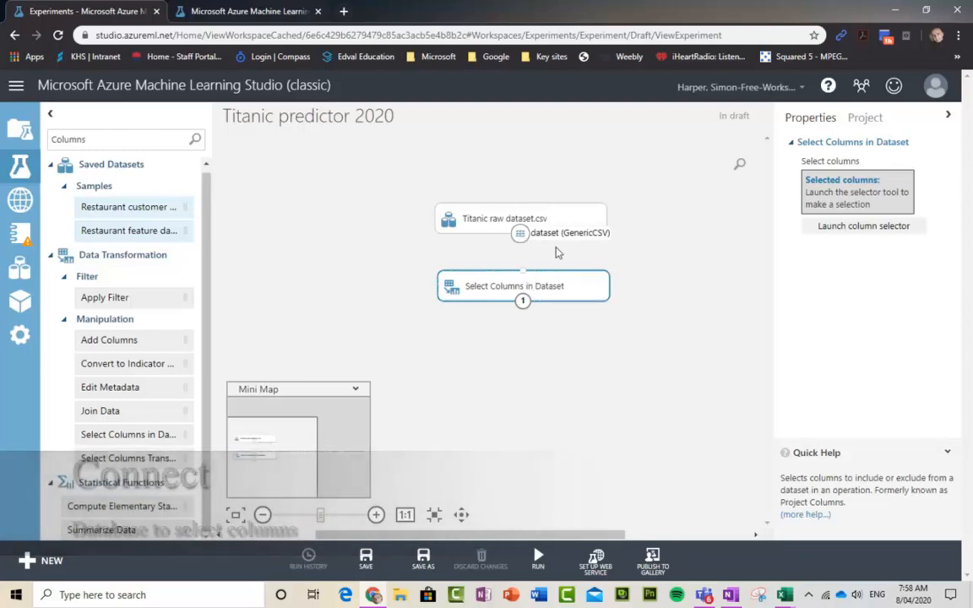
{"action": "left_click", "coordinate": [631, 252]}
{"action": "left_click_drag", "start_coordinate": [523, 272], "coordinate": [521, 233]}
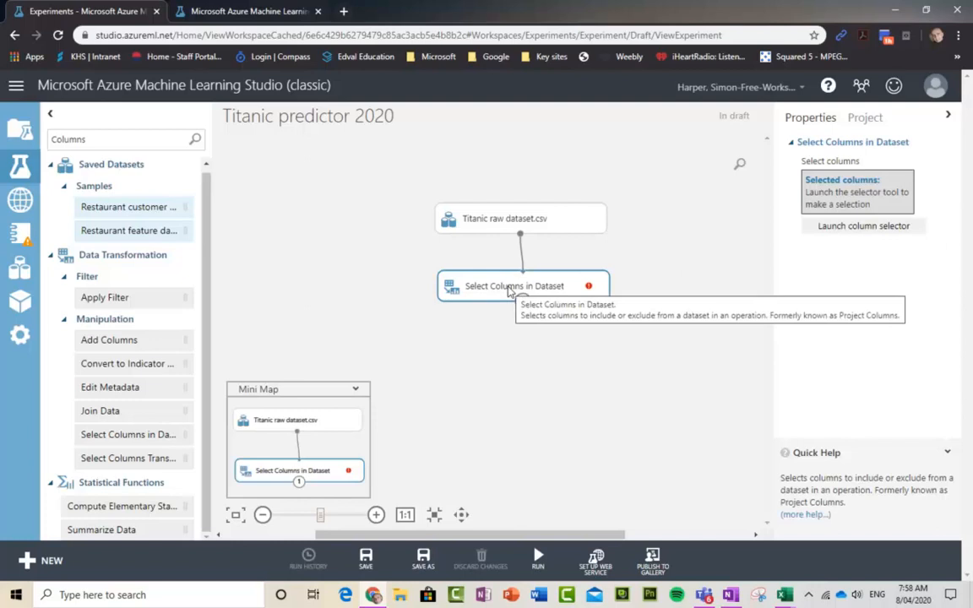
Step: Open the Select Columns column chooser, checking the Titanic workbook in Excel for column names
{"action": "left_click", "coordinate": [849, 234]}
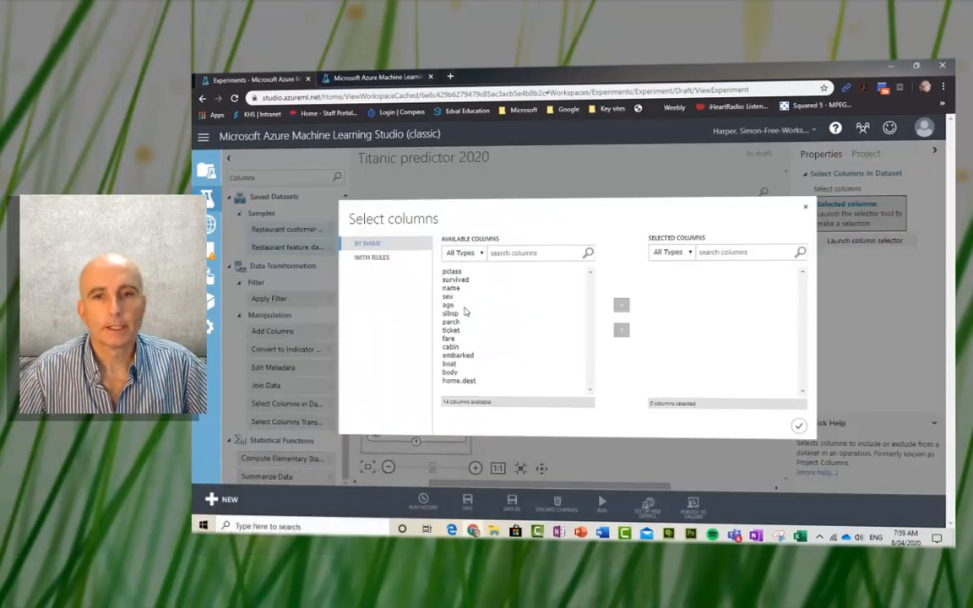
{"action": "mouse_move", "coordinate": [799, 538]}
{"action": "left_click", "coordinate": [822, 487]}
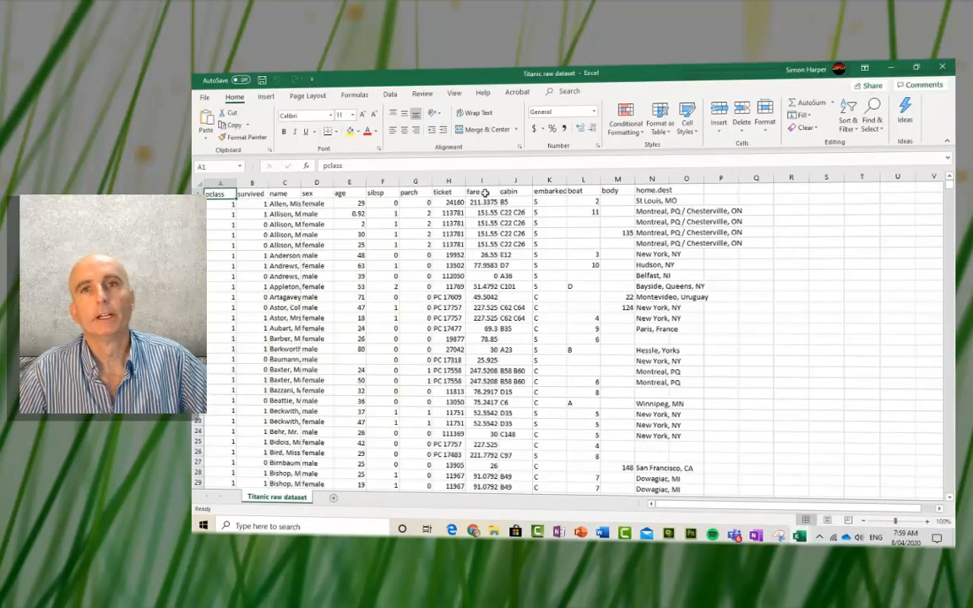
{"action": "left_click", "coordinate": [892, 66]}
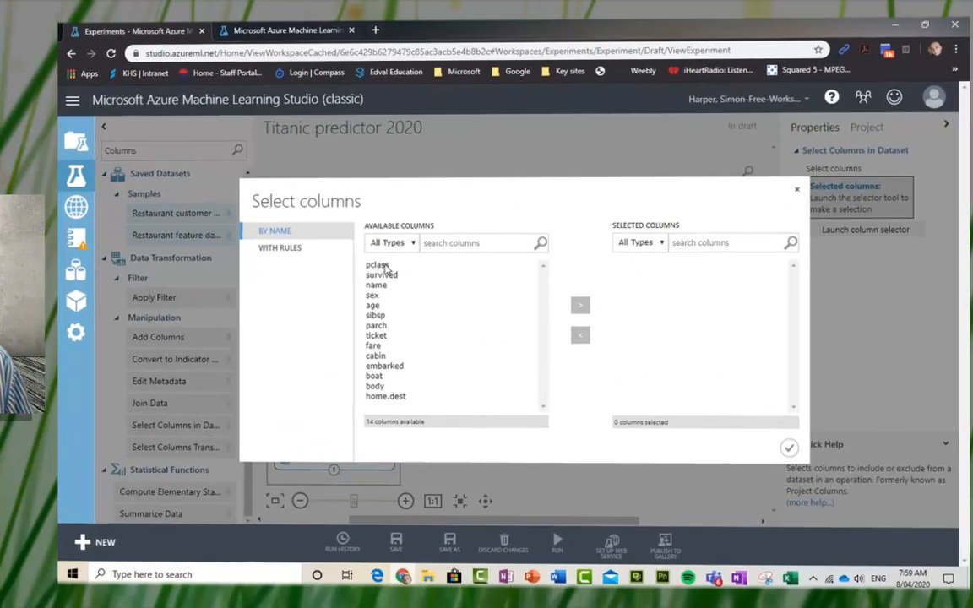
Step: Move pclass, survived, sex, age and fare into Selected Columns and confirm the selection
{"action": "left_click", "coordinate": [382, 265]}
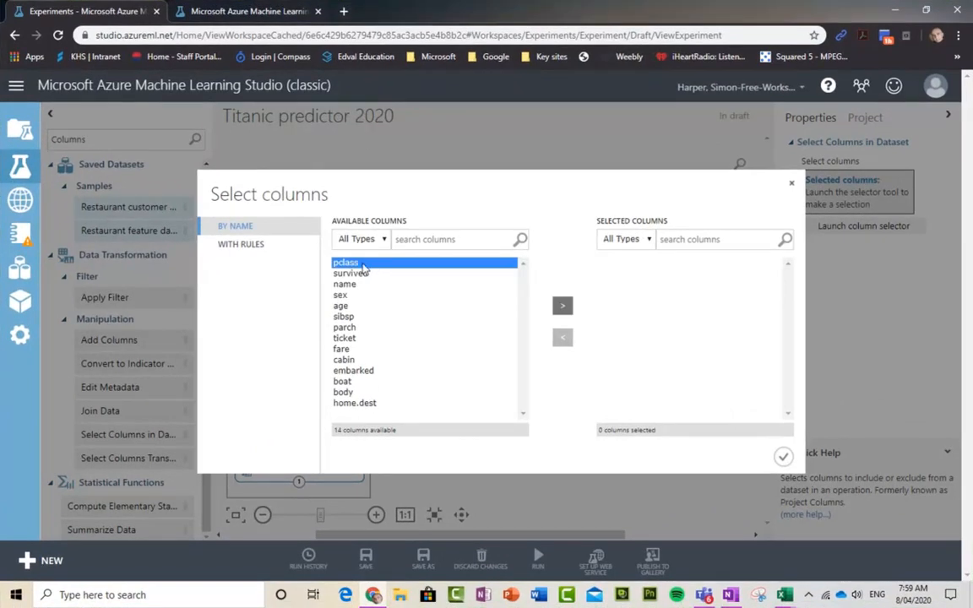
{"action": "left_click", "coordinate": [562, 307]}
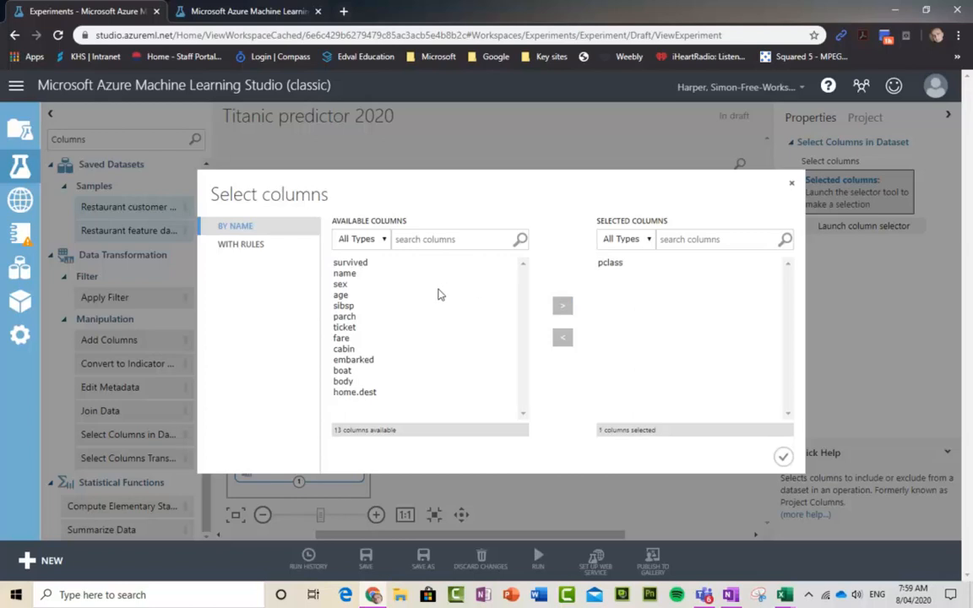
{"action": "left_click", "coordinate": [350, 262]}
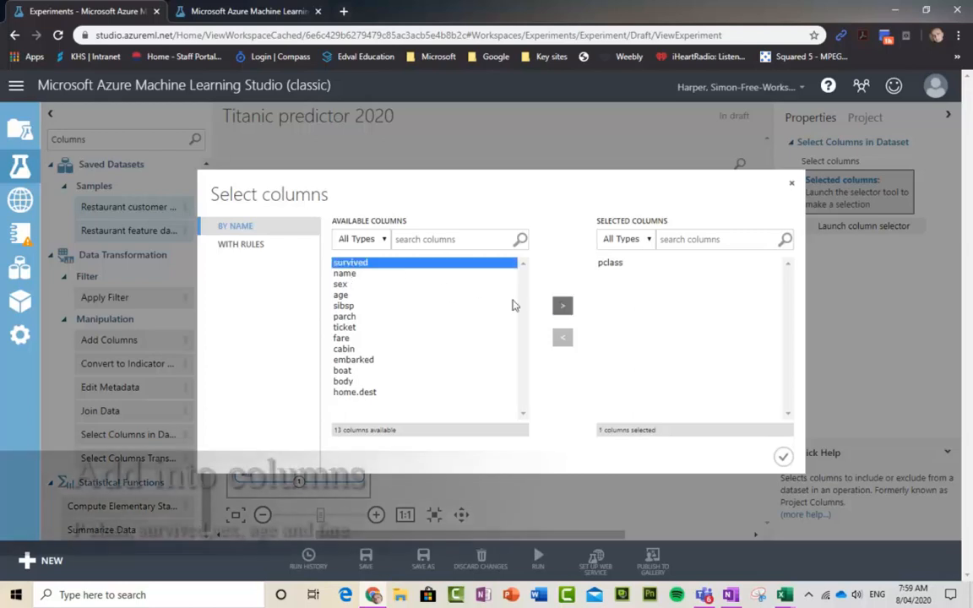
{"action": "left_click", "coordinate": [564, 310]}
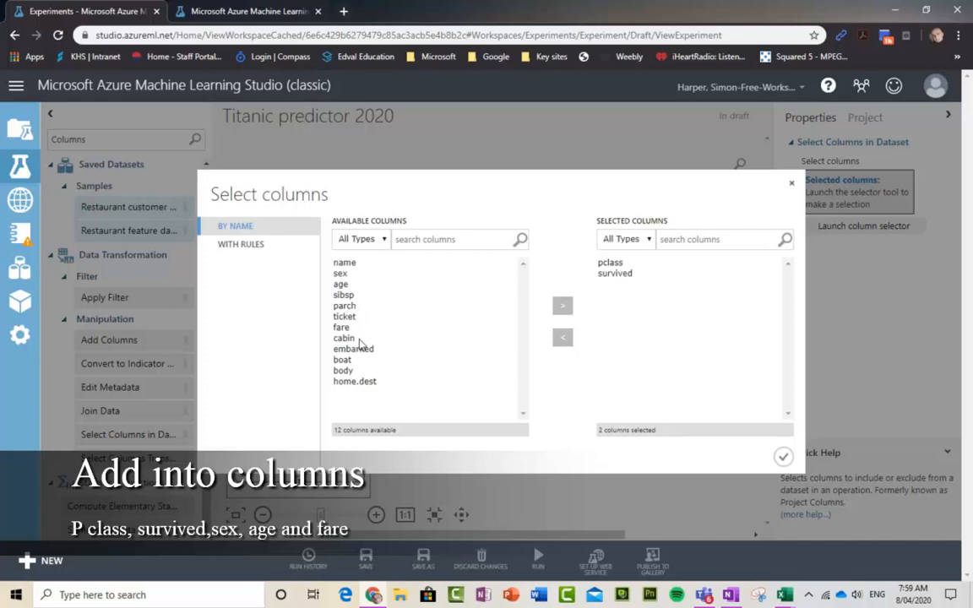
{"action": "left_click", "coordinate": [340, 274]}
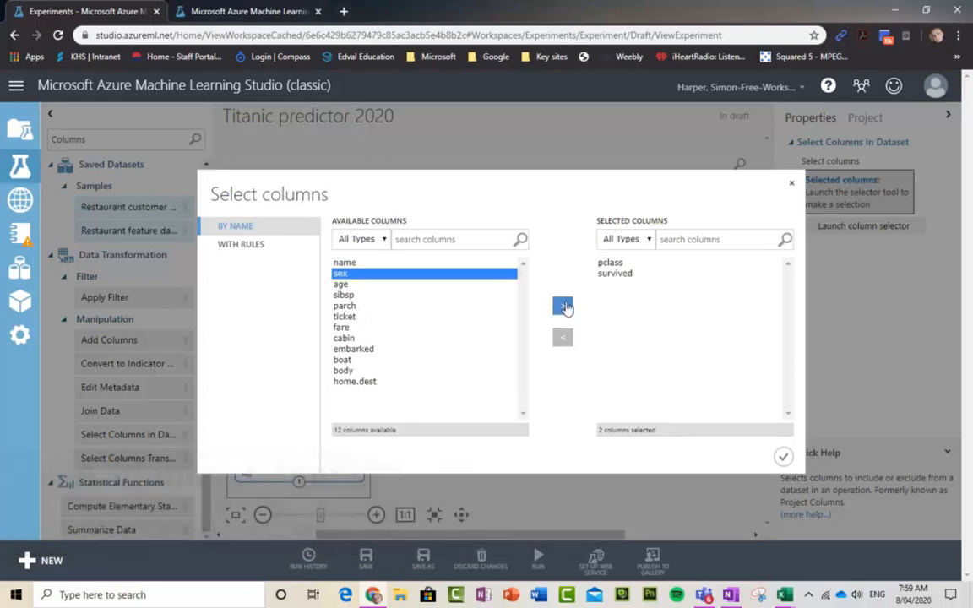
{"action": "left_click", "coordinate": [564, 306]}
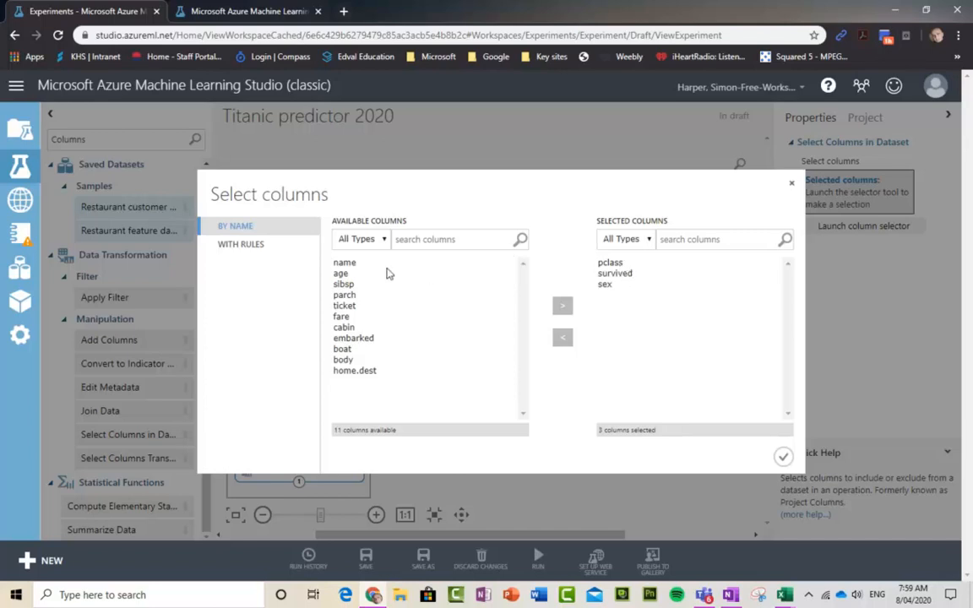
{"action": "left_click", "coordinate": [340, 274]}
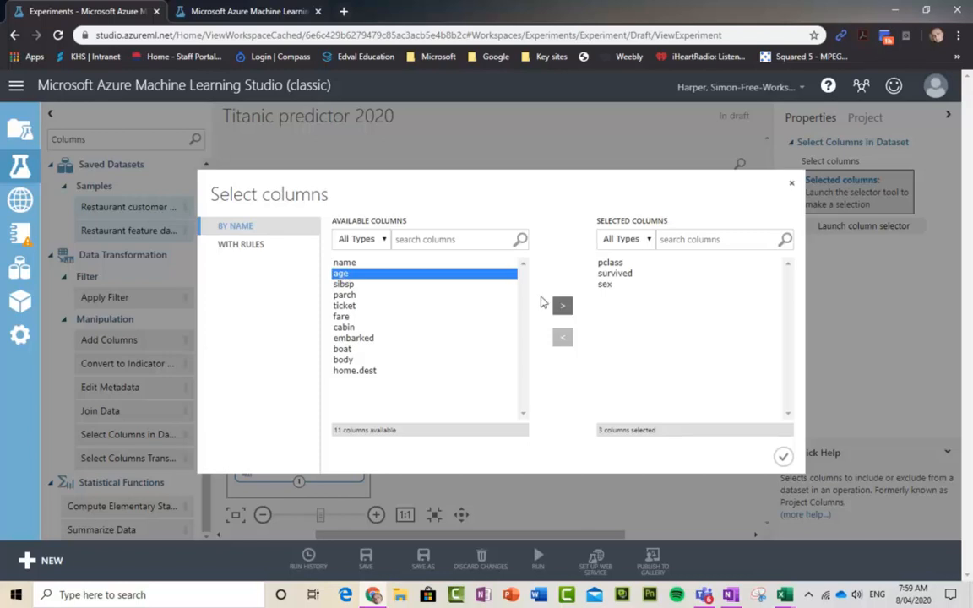
{"action": "left_click", "coordinate": [562, 305]}
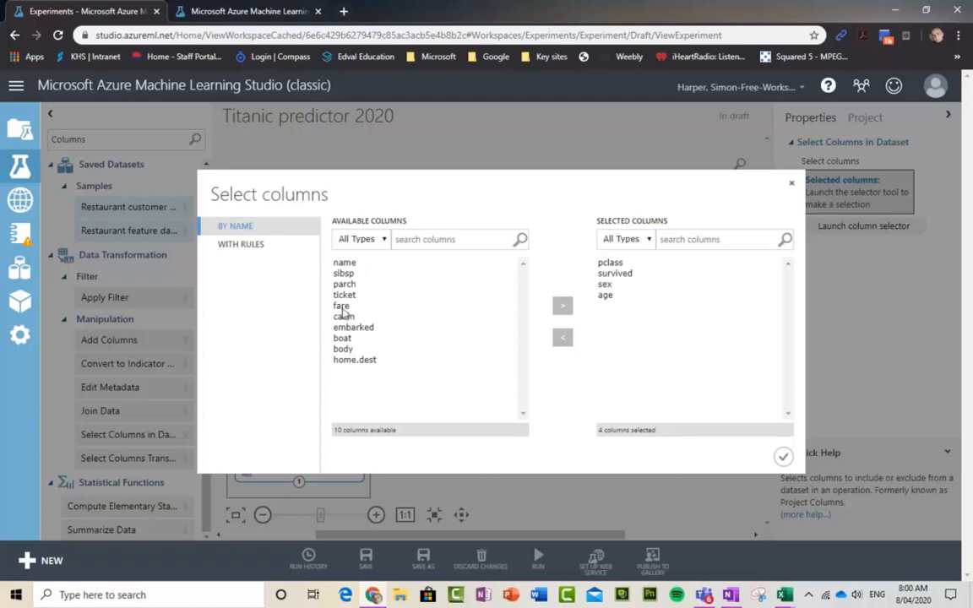
{"action": "left_click", "coordinate": [382, 306]}
{"action": "left_click", "coordinate": [564, 306]}
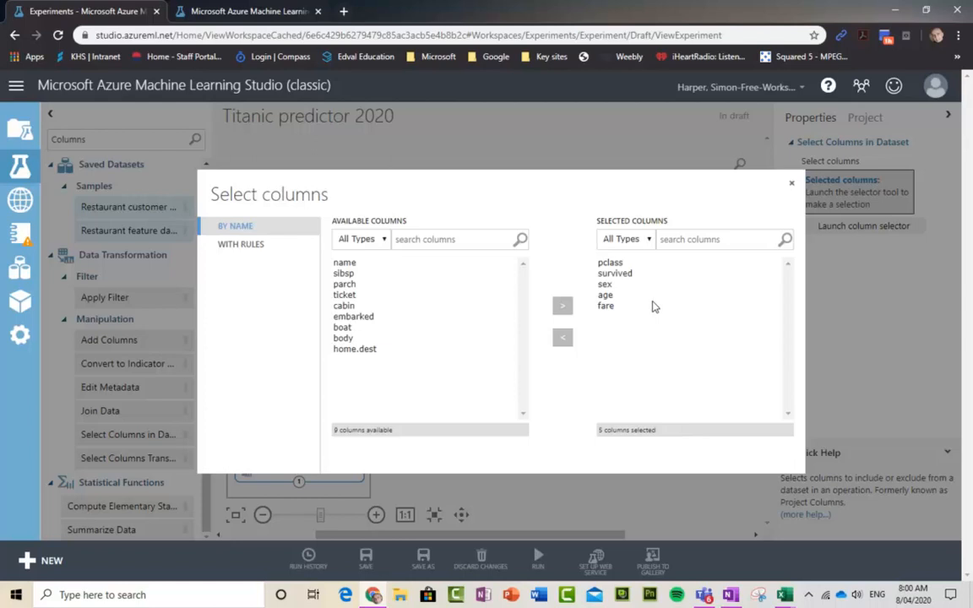
{"action": "left_click", "coordinate": [784, 457]}
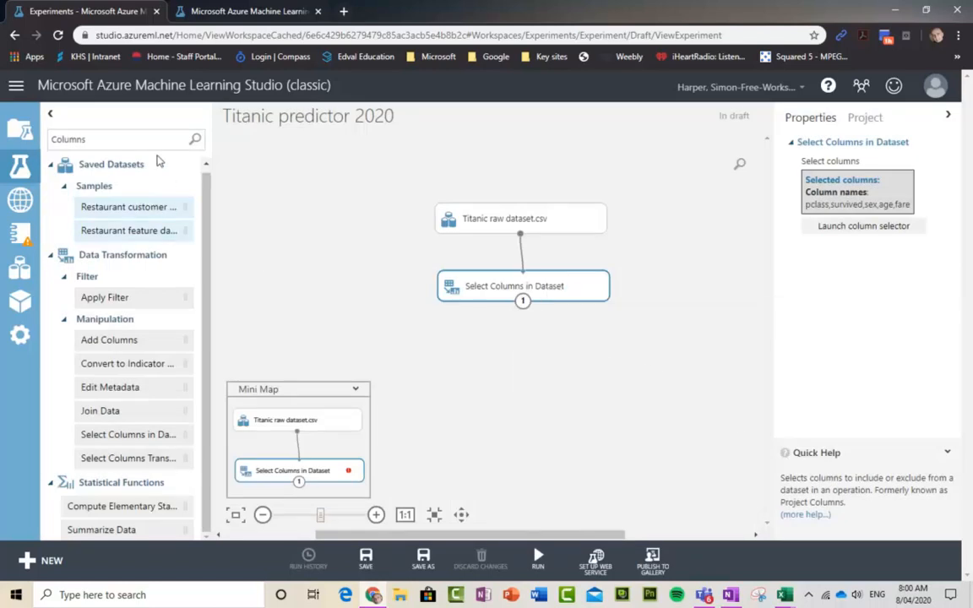
Step: Search 'split data', place Split Data below Select Columns in Dataset and connect them
{"action": "left_click_drag", "start_coordinate": [130, 139], "coordinate": [40, 134]}
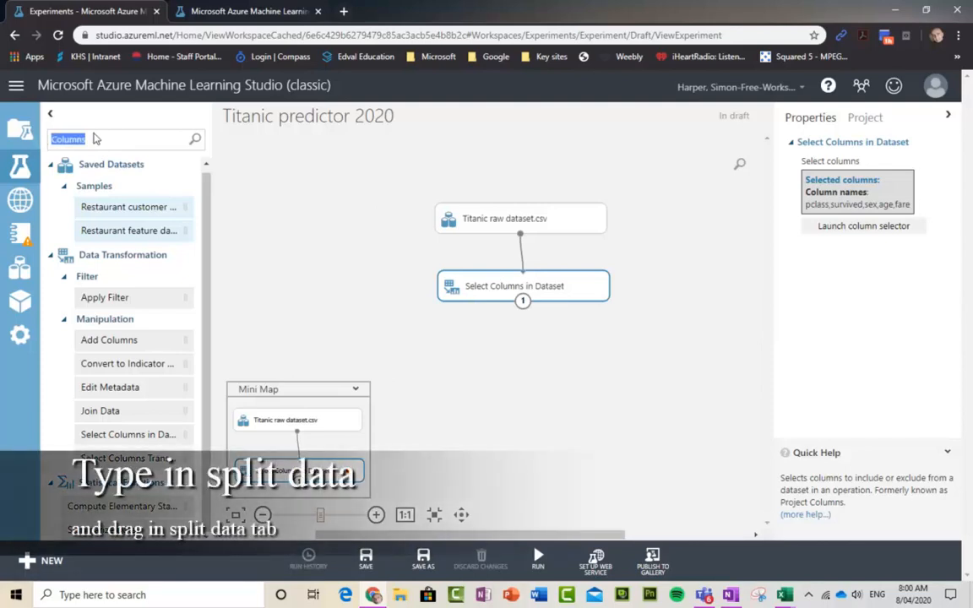
{"action": "type", "text": "split"}
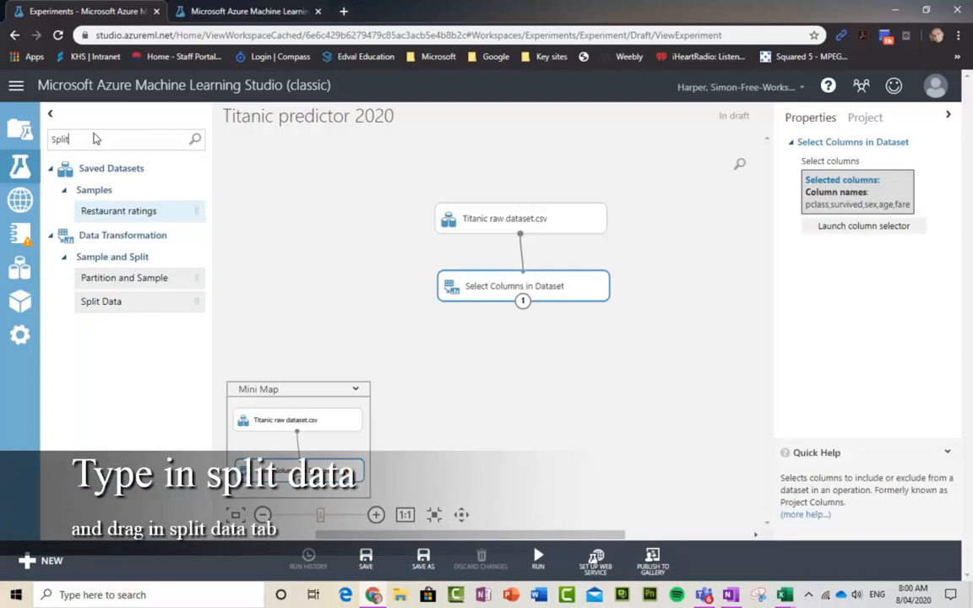
{"action": "type", "text": " data"}
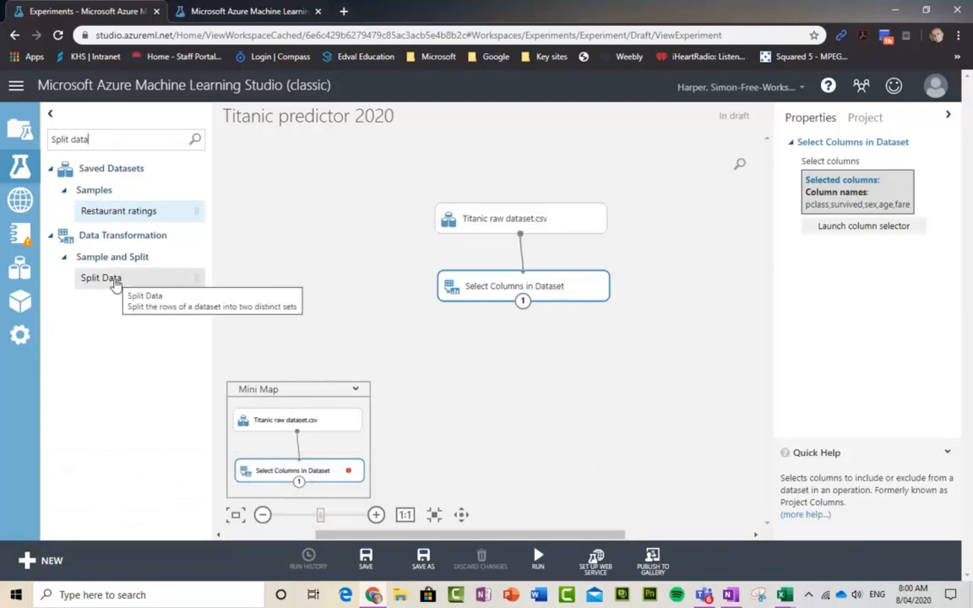
{"action": "left_click_drag", "start_coordinate": [116, 283], "coordinate": [534, 368]}
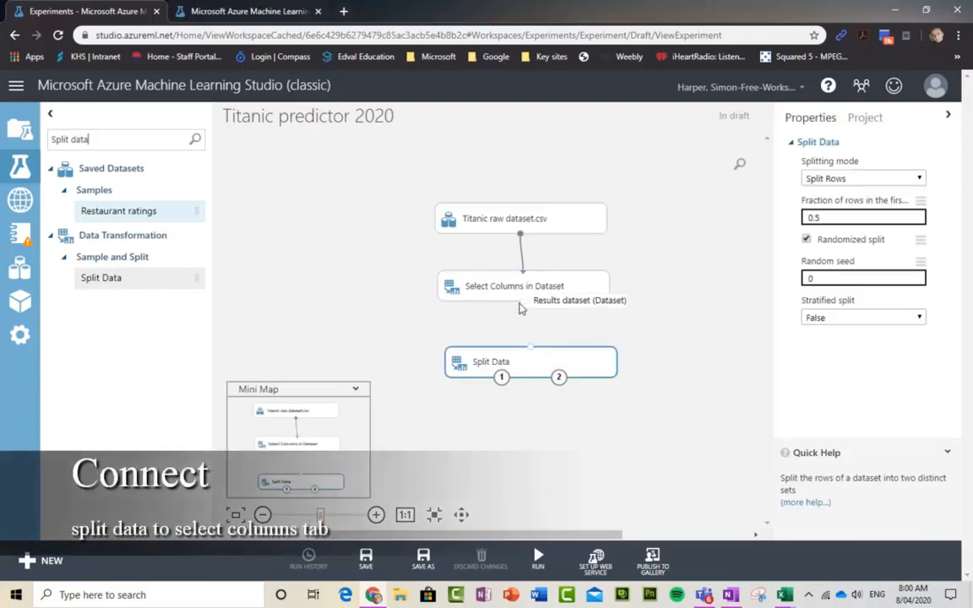
{"action": "left_click_drag", "start_coordinate": [530, 345], "coordinate": [523, 308]}
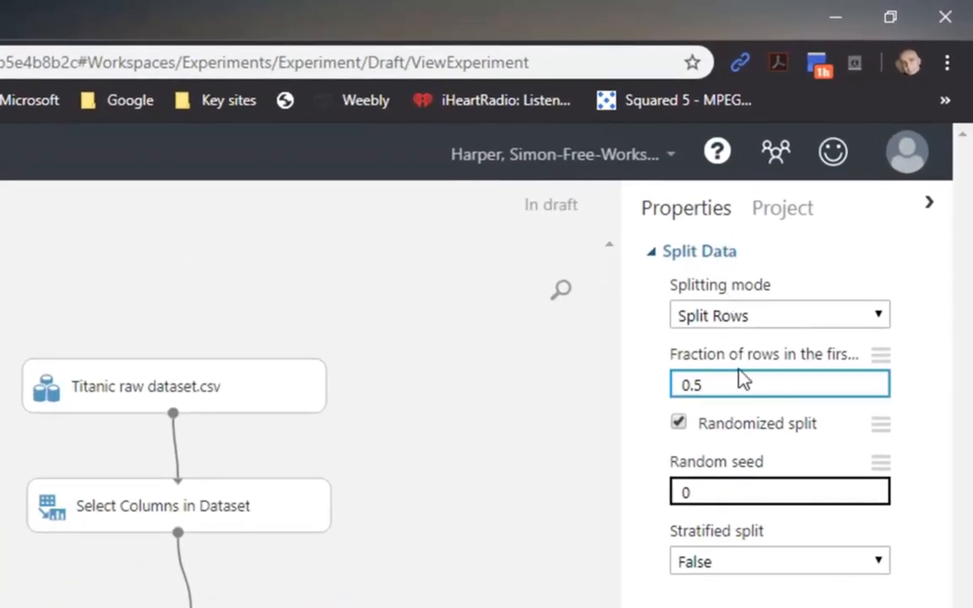
Step: Change Split Data's fraction of rows in the first output from 0.5 to 0.8
{"action": "key", "text": "BackSpace"}
{"action": "type", "text": "8"}
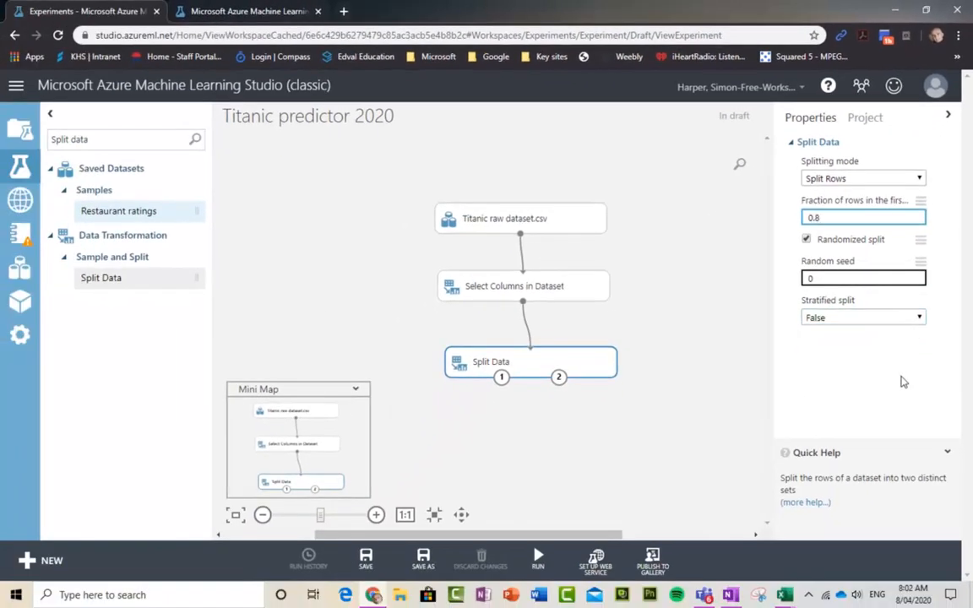
{"action": "left_click", "coordinate": [818, 429]}
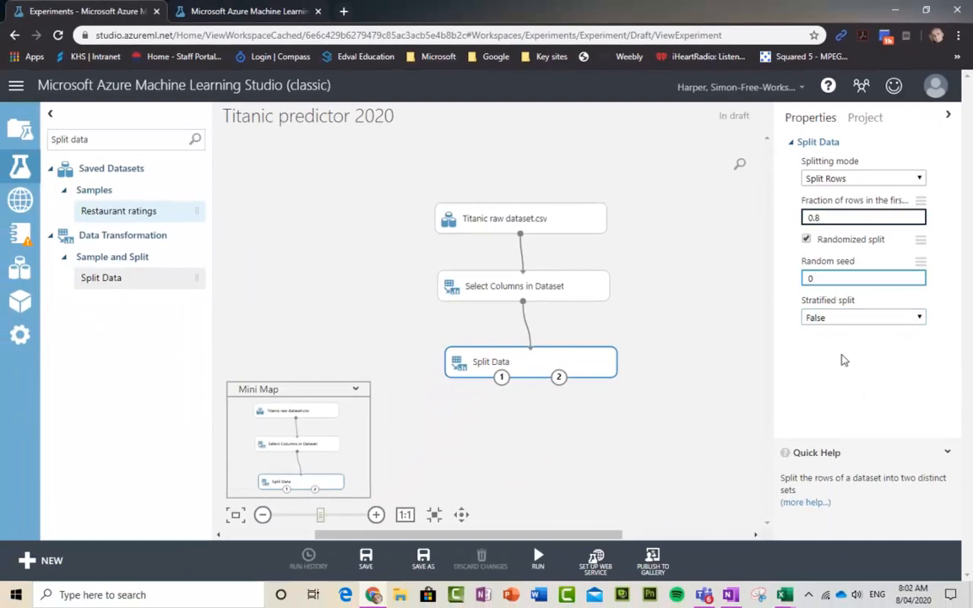
{"action": "left_click", "coordinate": [715, 317]}
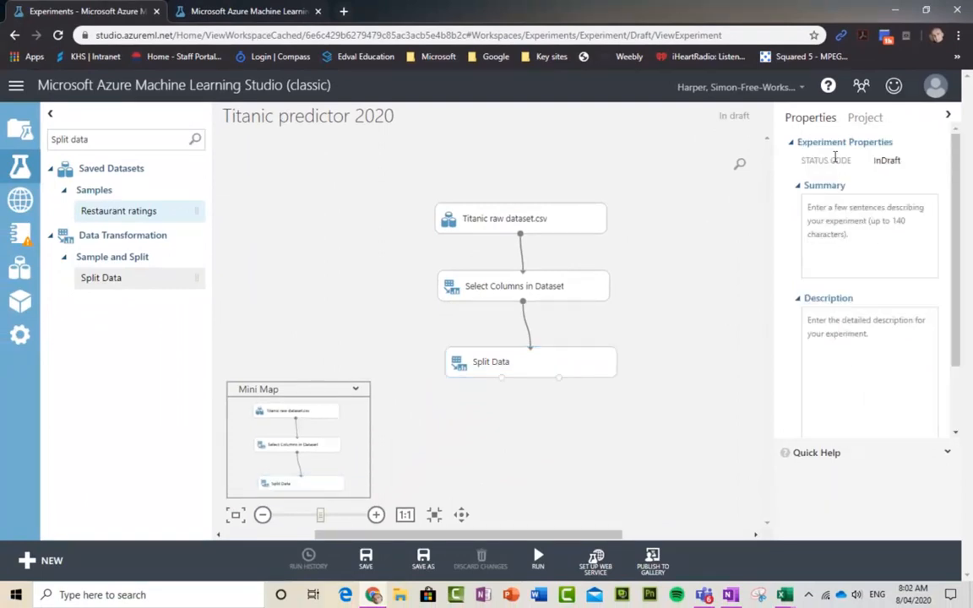
{"action": "left_click", "coordinate": [521, 365]}
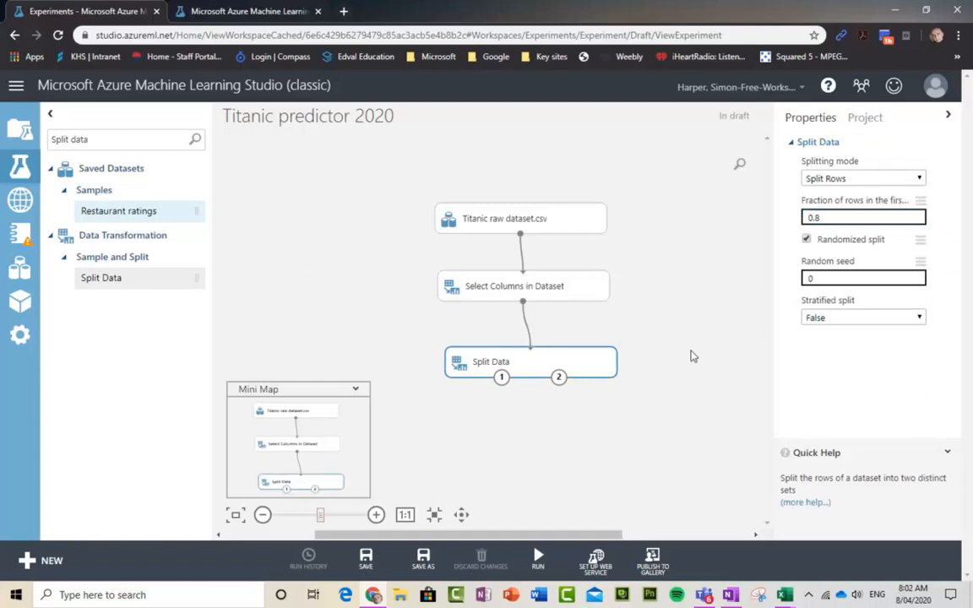
{"action": "left_click", "coordinate": [709, 322]}
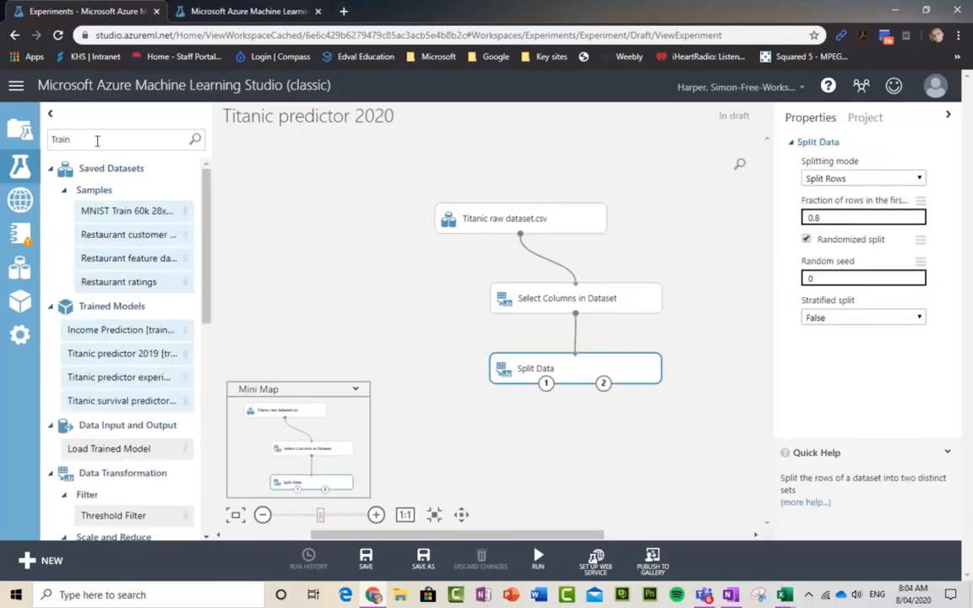
{"action": "left_click_drag", "start_coordinate": [98, 141], "coordinate": [36, 137]}
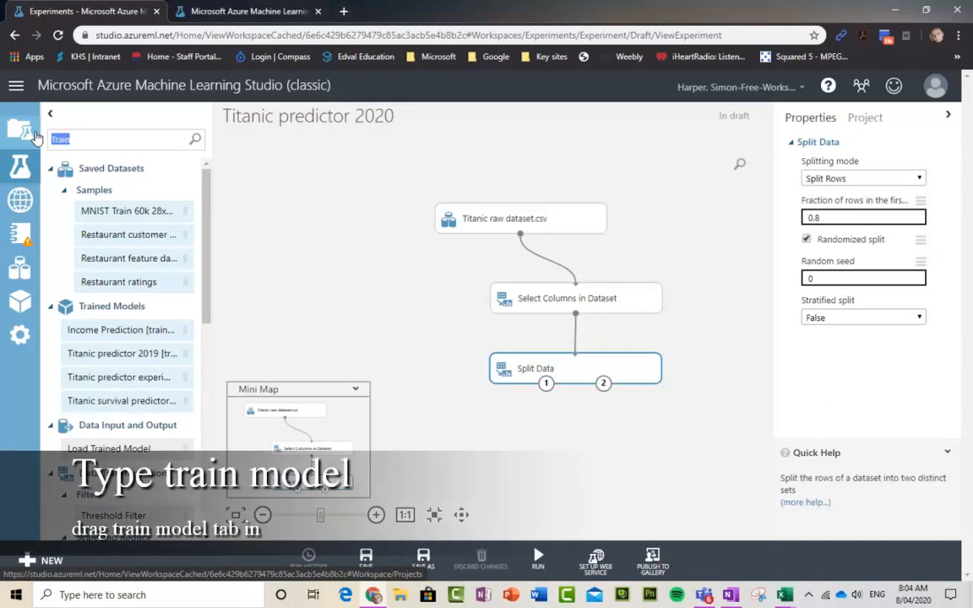
Step: Search 'Train model', place Train Model under Split Data and link Split Data into it
{"action": "type", "text": "Train model"}
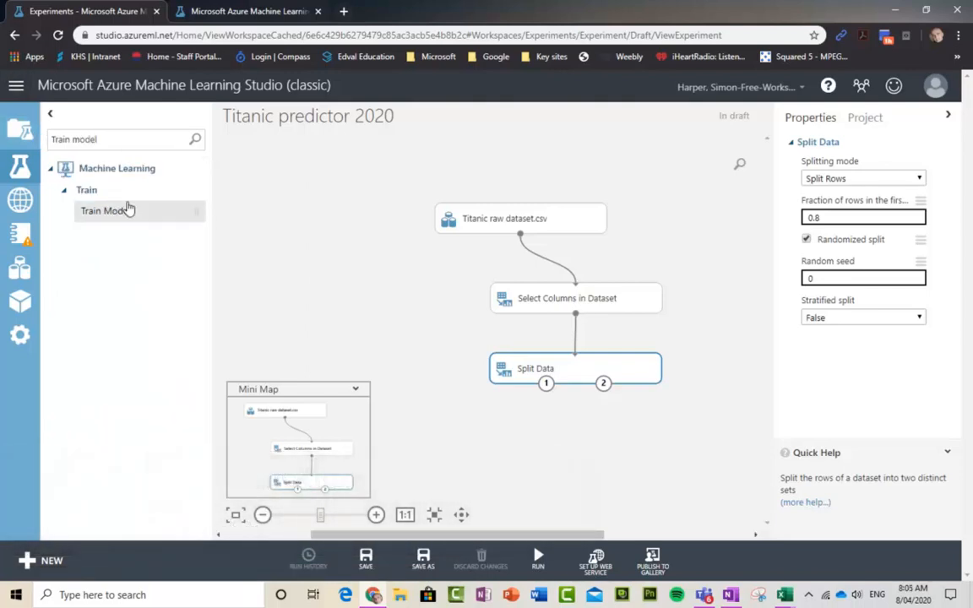
{"action": "left_click", "coordinate": [108, 213]}
{"action": "left_click_drag", "start_coordinate": [108, 215], "coordinate": [552, 445]}
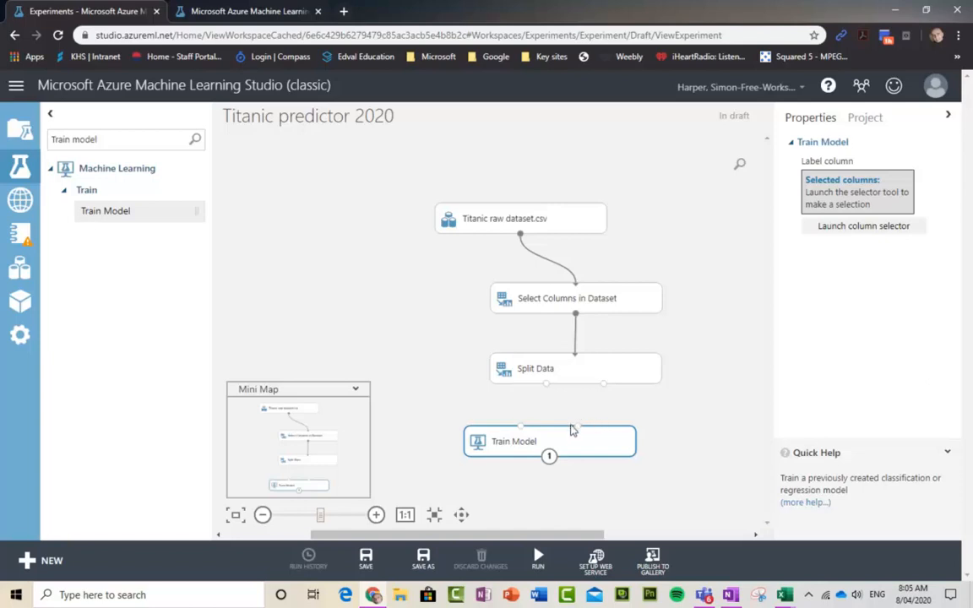
{"action": "left_click_drag", "start_coordinate": [579, 428], "coordinate": [610, 391]}
Step: Link Split Data's second output to Train Model's dataset input, then check both Train Model input ports
{"action": "left_click_drag", "start_coordinate": [579, 427], "coordinate": [608, 385]}
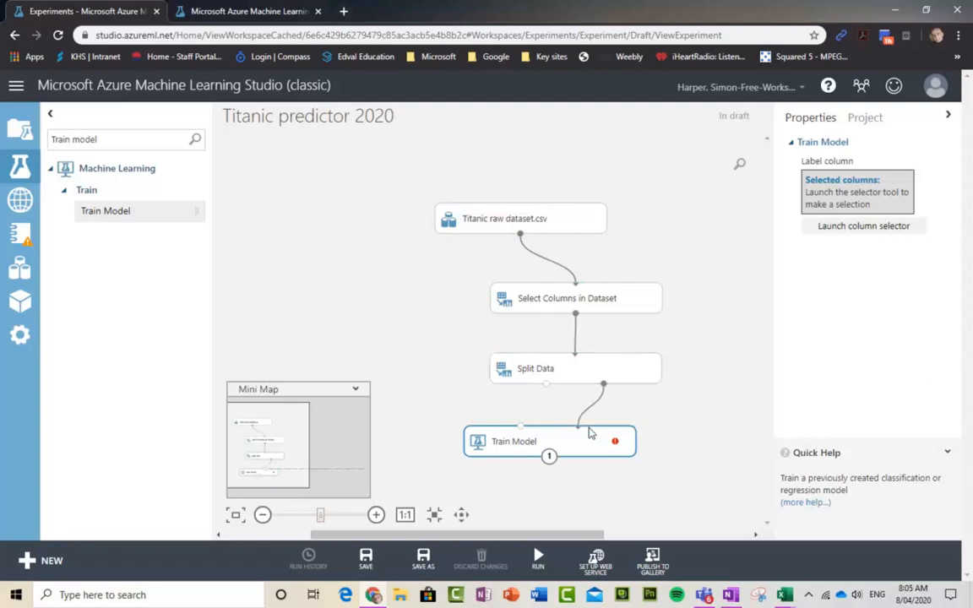
{"action": "left_click", "coordinate": [522, 428]}
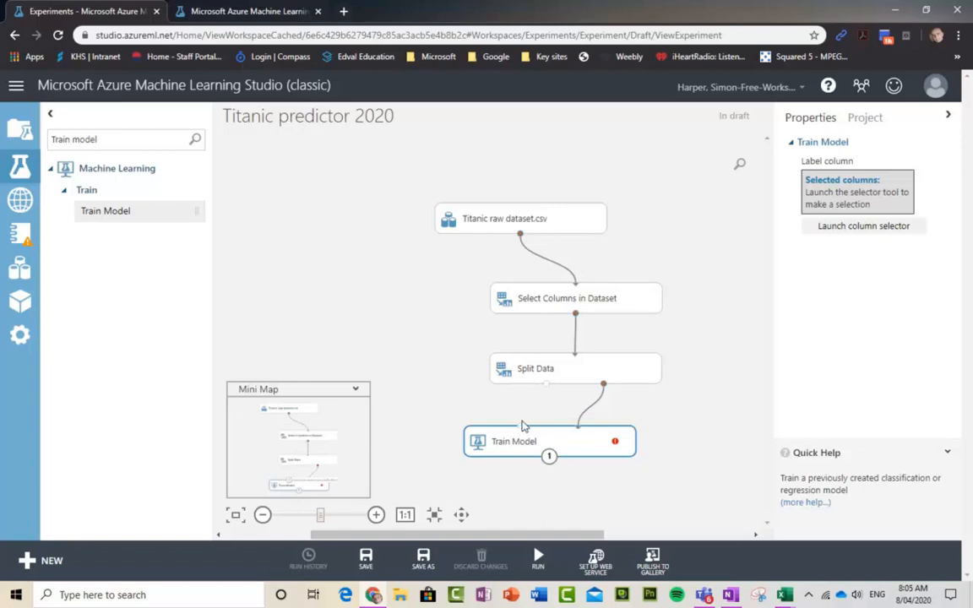
{"action": "left_click", "coordinate": [577, 426]}
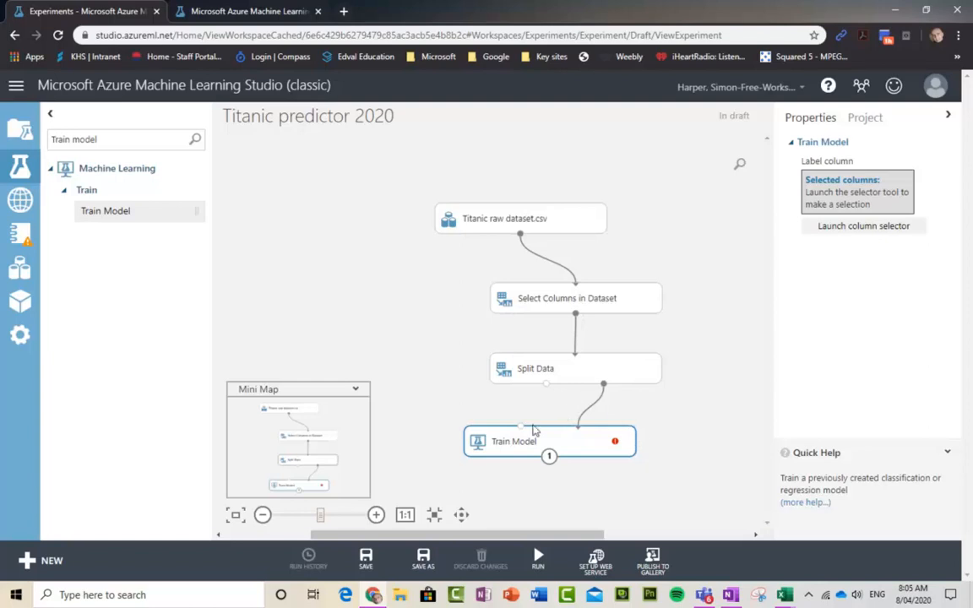
{"action": "left_click_drag", "start_coordinate": [101, 139], "coordinate": [36, 134]}
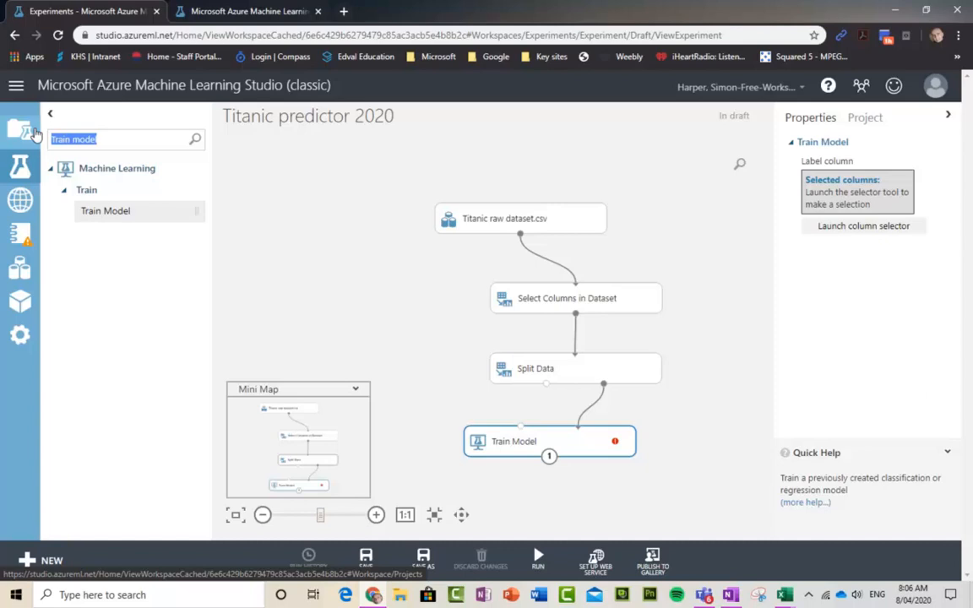
Step: Search 'Forest' and place a Two-Class Decision Forest module left of Split Data
{"action": "type", "text": "E"}
{"action": "type", "text": "orest"}
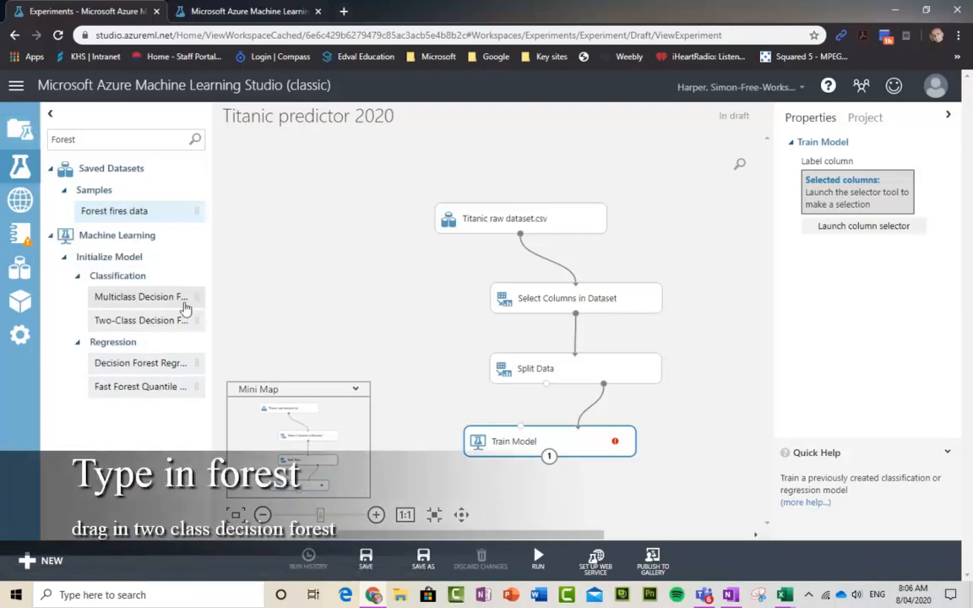
{"action": "left_click_drag", "start_coordinate": [138, 324], "coordinate": [377, 354]}
{"action": "left_click", "coordinate": [376, 354]}
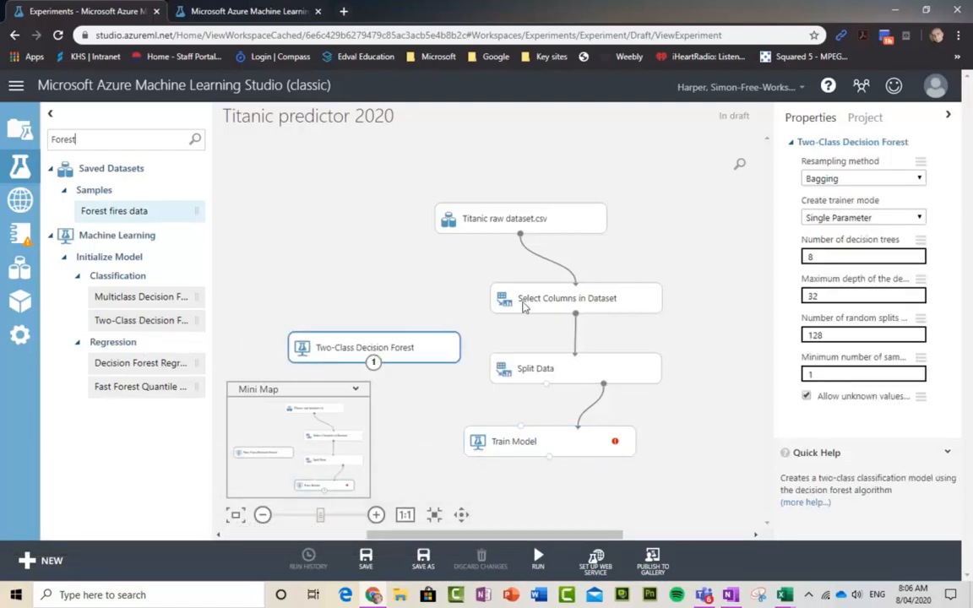
Step: Shift the chain modules up and link the Decision Forest into Train Model's untrained-model input
{"action": "left_click_drag", "start_coordinate": [509, 212], "coordinate": [505, 160]}
{"action": "left_click_drag", "start_coordinate": [557, 289], "coordinate": [572, 238]}
{"action": "left_click_drag", "start_coordinate": [570, 373], "coordinate": [578, 325]}
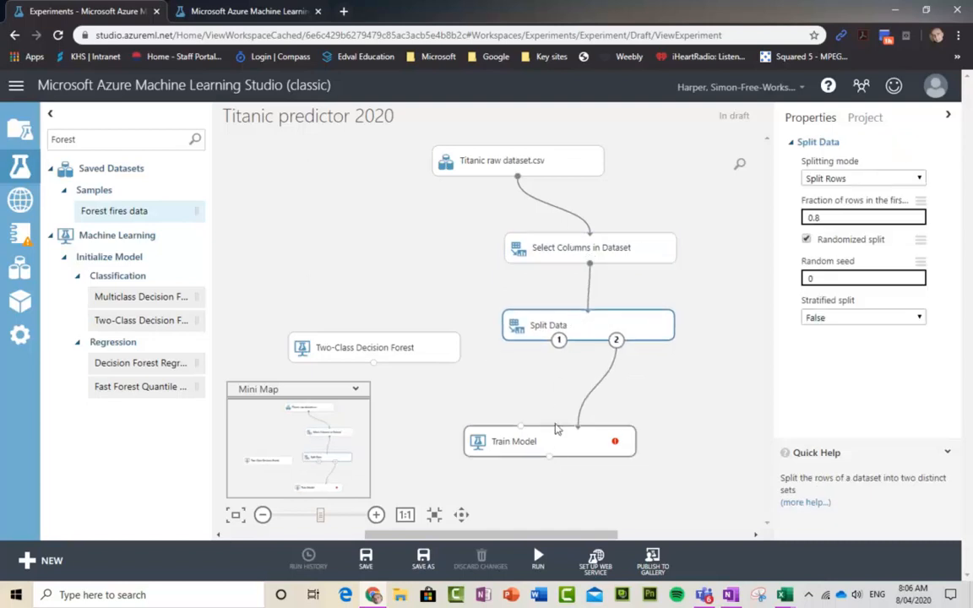
{"action": "left_click_drag", "start_coordinate": [550, 439], "coordinate": [563, 406]}
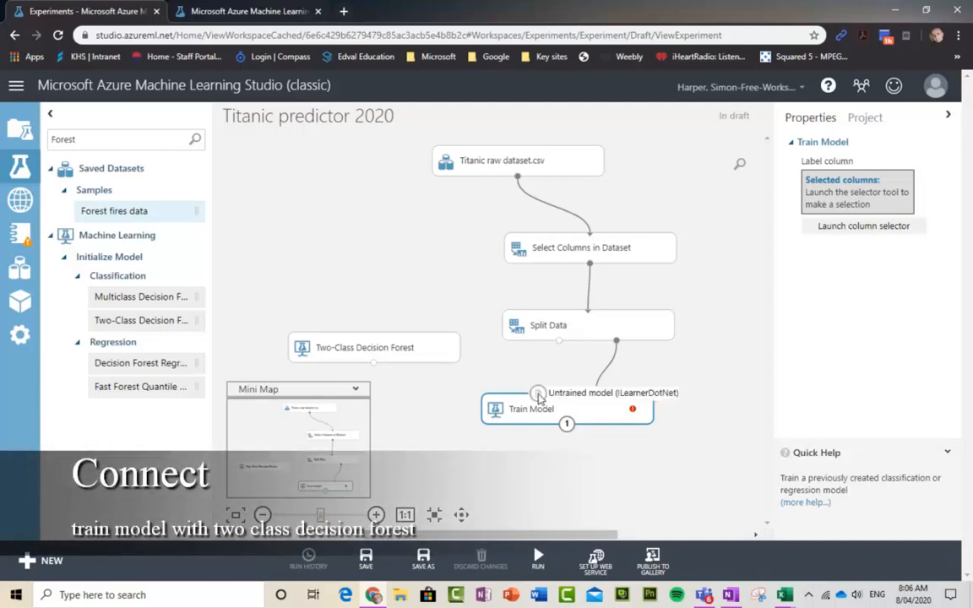
{"action": "left_click_drag", "start_coordinate": [539, 396], "coordinate": [378, 372]}
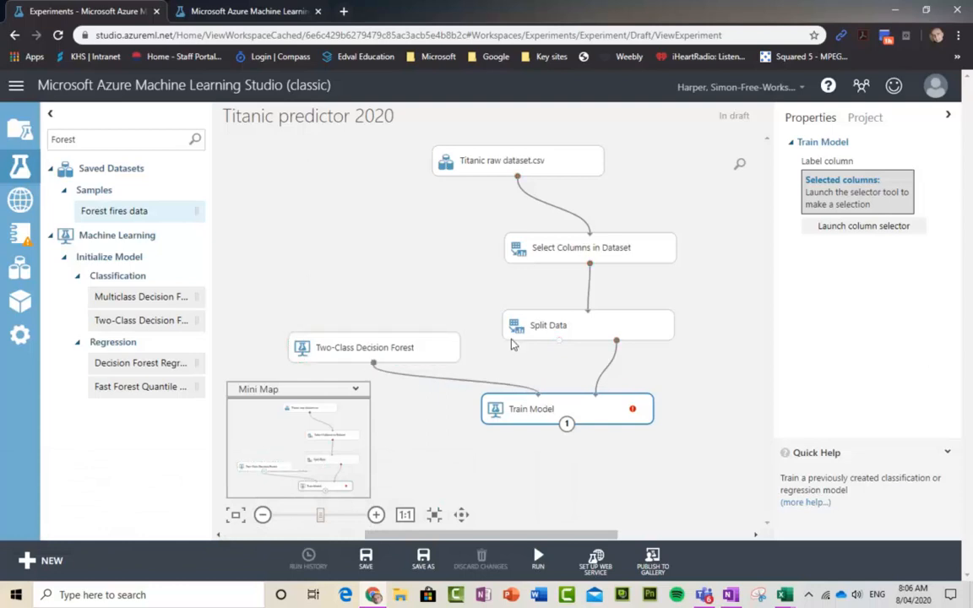